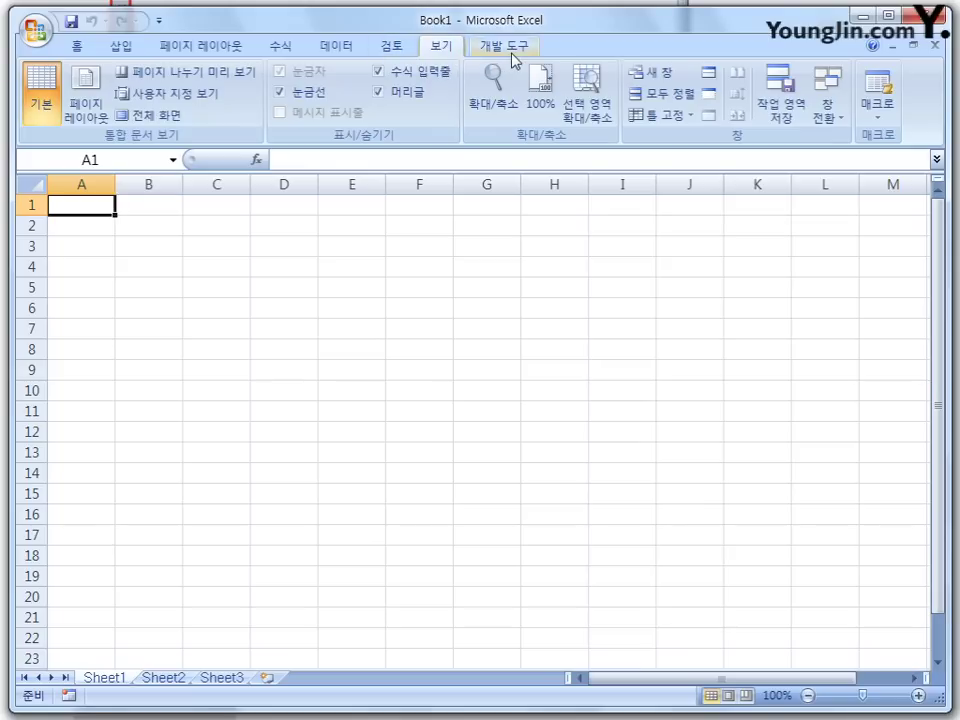
Hide the 개발 도구 (Developer) tab from the ribbon in the Excel options
left_click(519, 52)
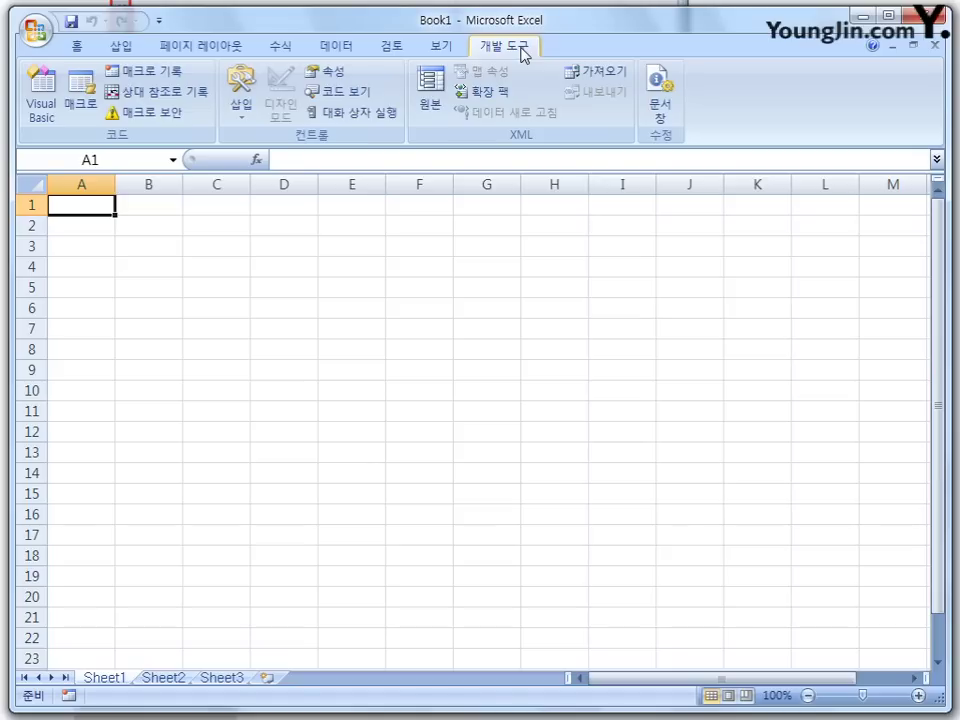
left_click(35, 30)
left_click(375, 456)
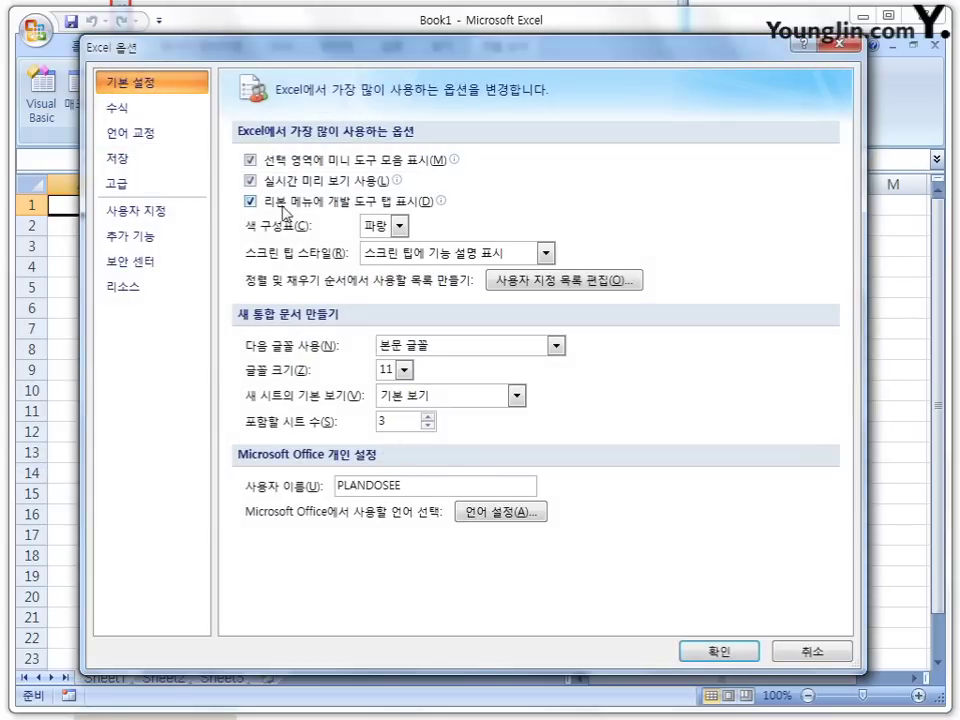
mouse_move(280, 212)
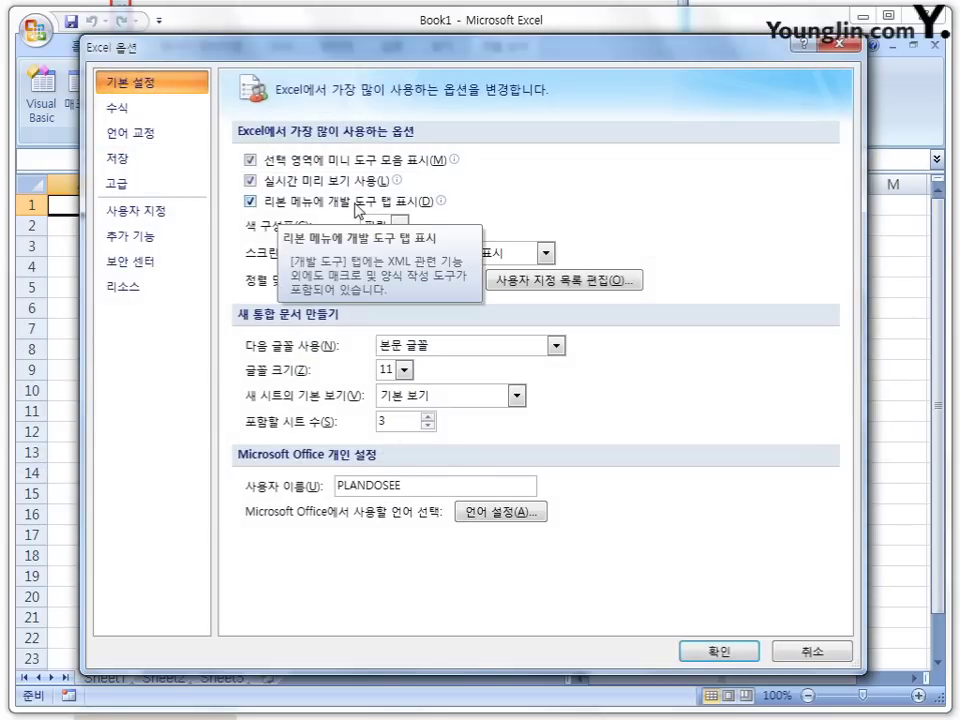
left_click(251, 201)
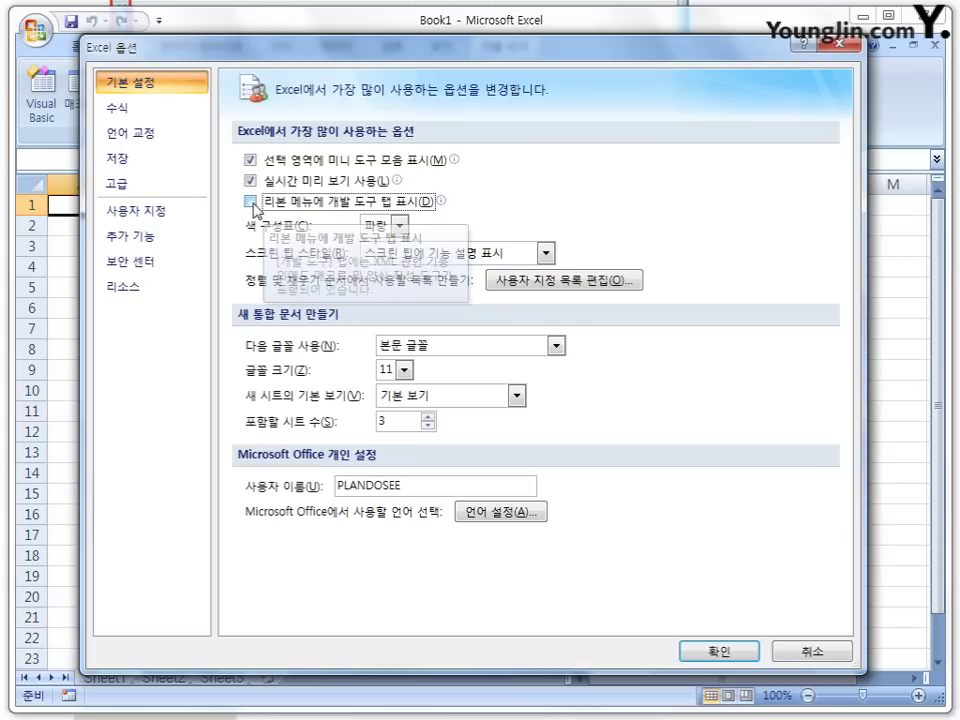
left_click(728, 651)
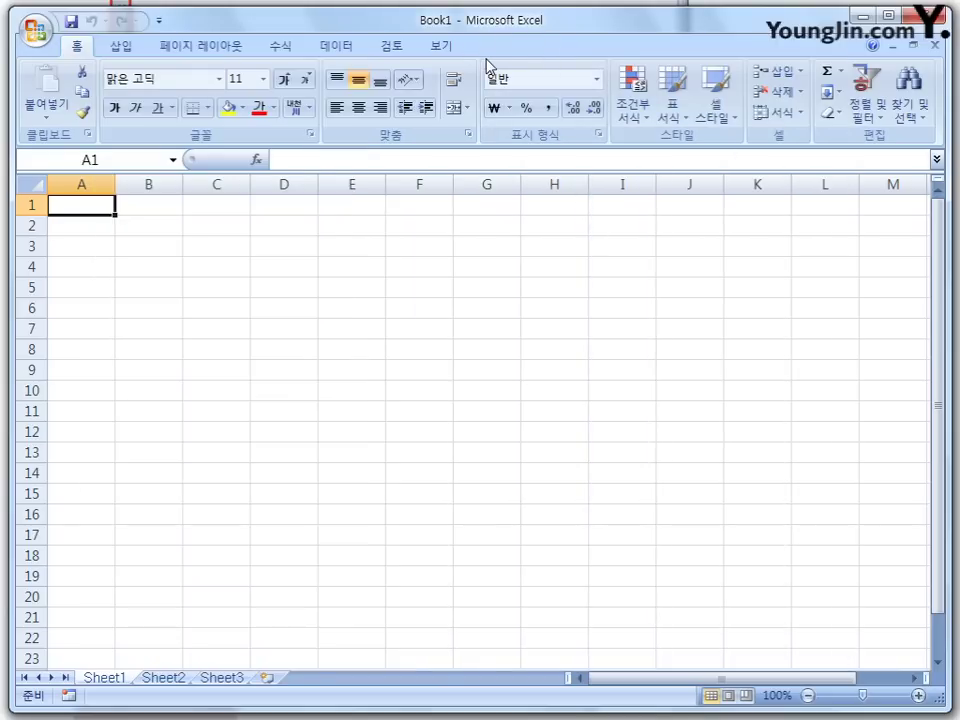
Turn the display of the 개발 도구 (Developer) ribbon tab back on in the Excel options
left_click(36, 30)
left_click(389, 468)
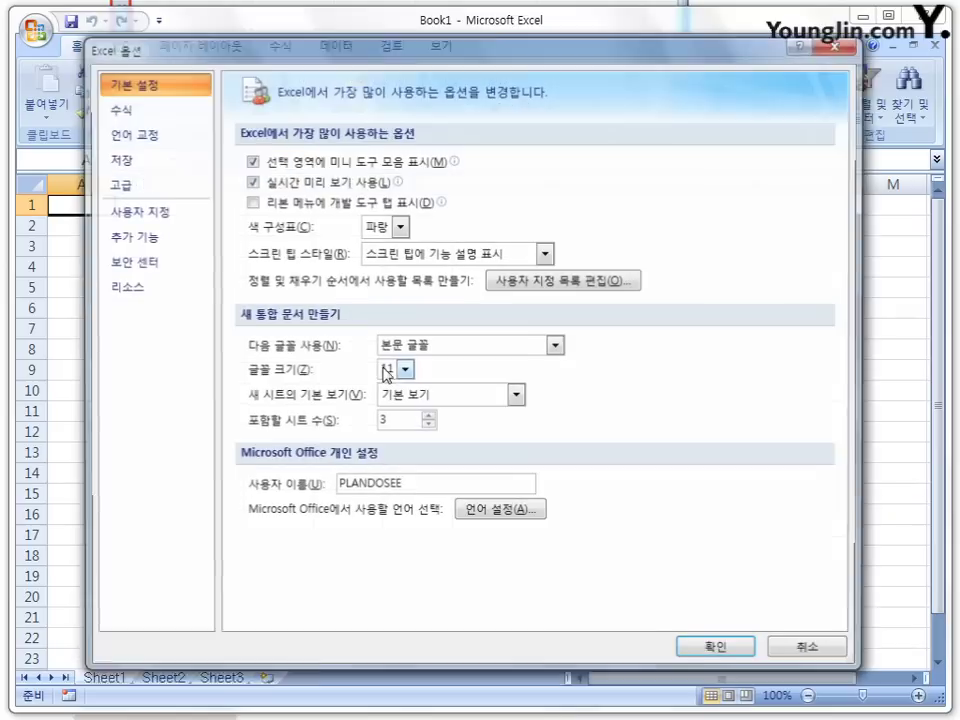
left_click(342, 203)
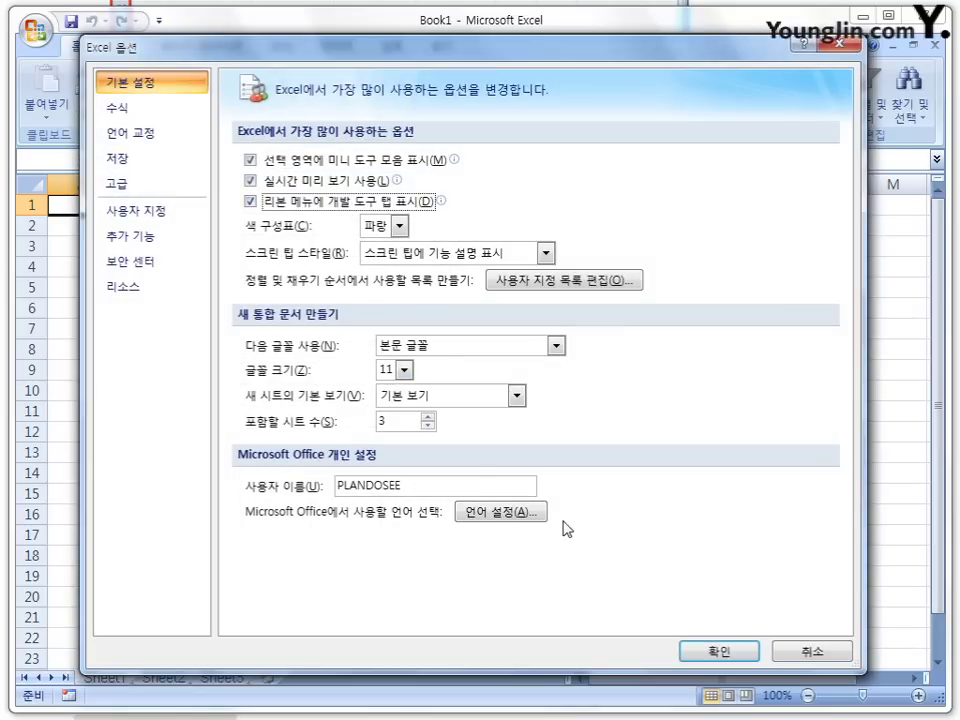
left_click(720, 651)
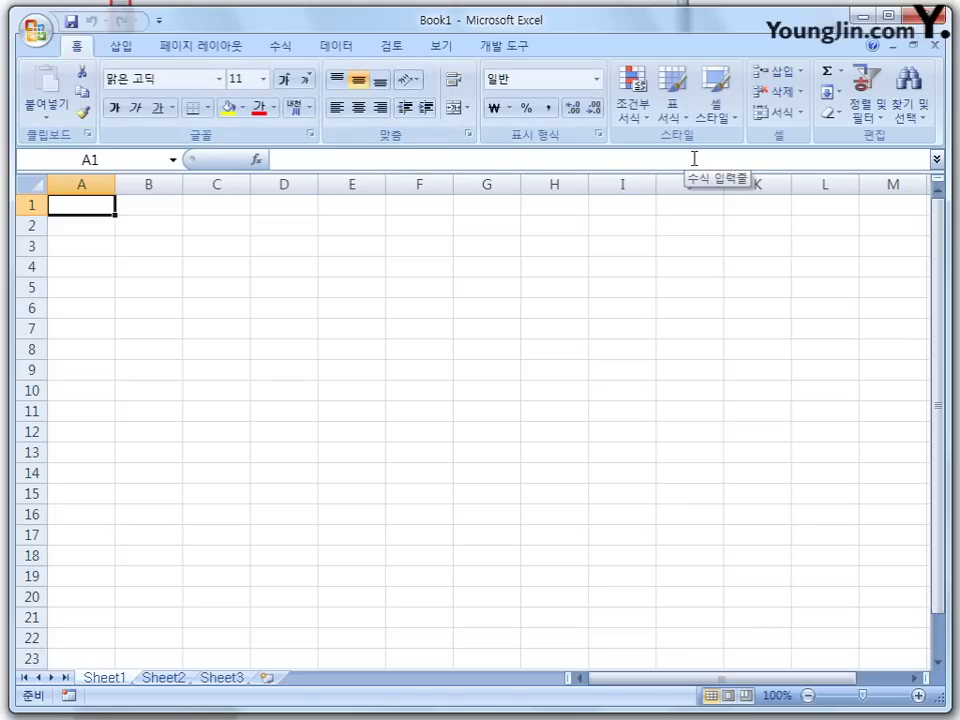
Display the 삽입 (Insert) commands and the 페이지 레이아웃 (Page Layout) commands for viewing
left_click(120, 45)
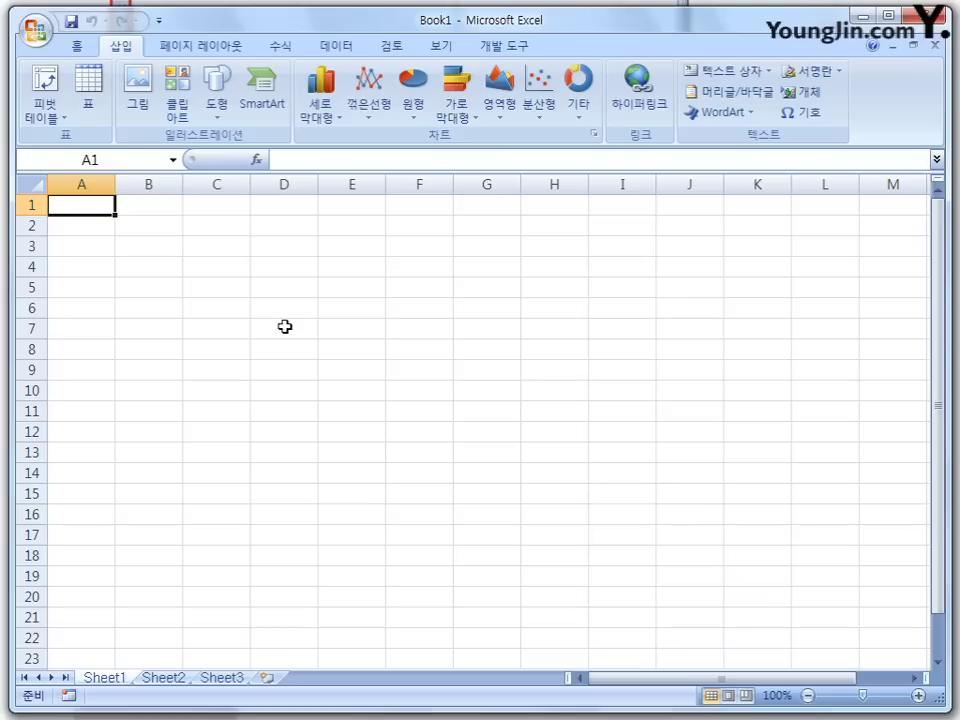
left_click(231, 47)
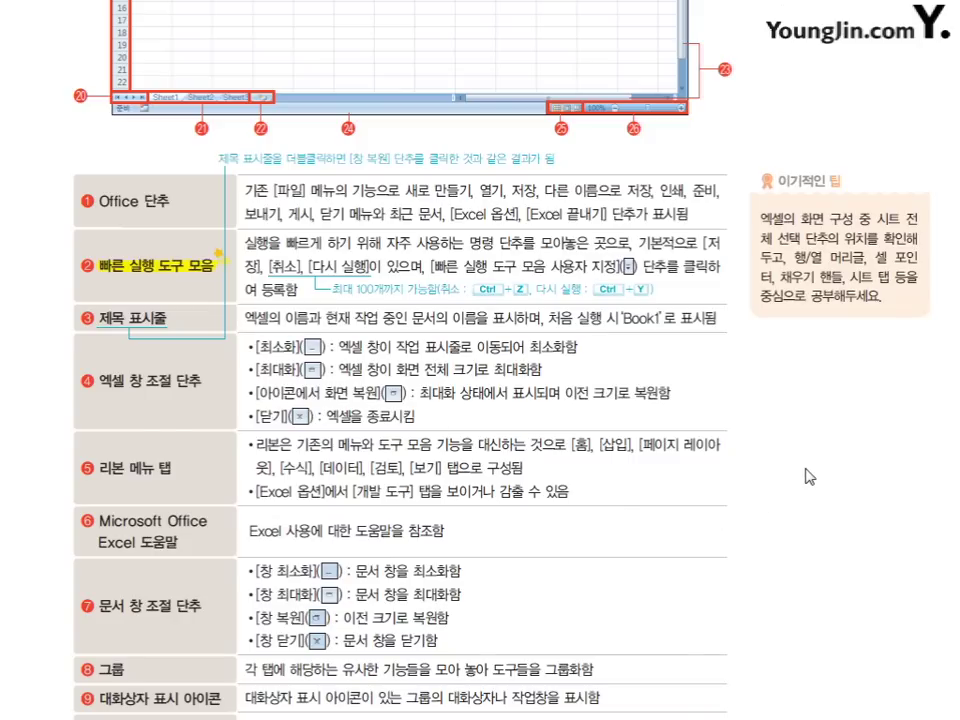
In the textbook page, annotate rows 7 to 9 in red, bracing the window-control items, circling 그룹 and underlining 대화상자 표시 아이콘, and leave drawing mode
scroll(435, 382, "down", 2)
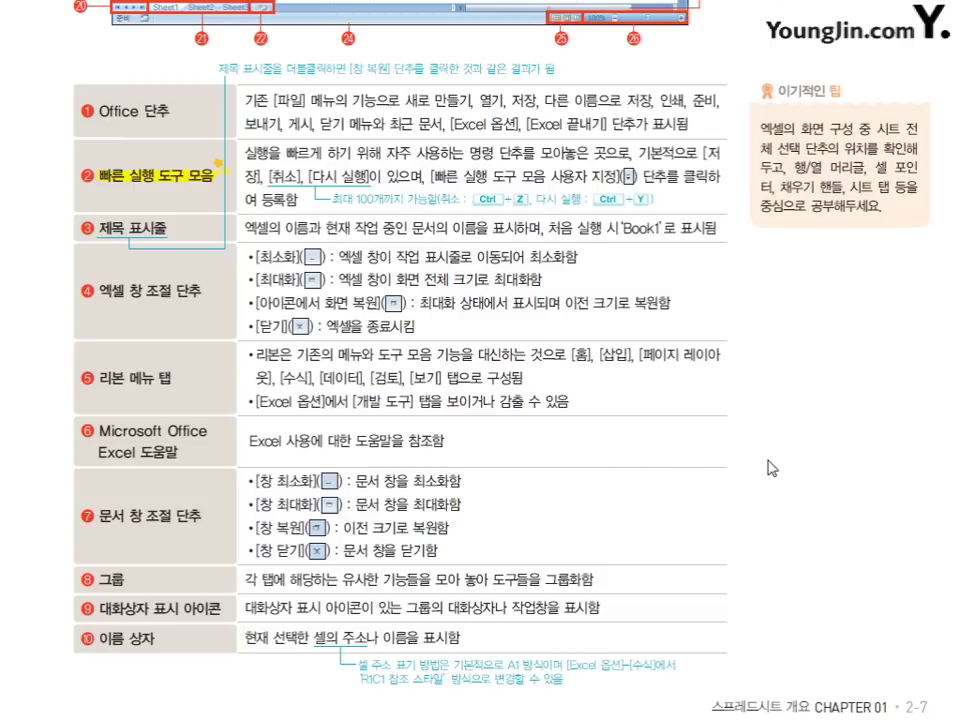
key("ctrl+p")
mouse_move(230, 483)
left_mouse_down()
mouse_move(221, 515)
mouse_move(240, 545)
left_mouse_up()
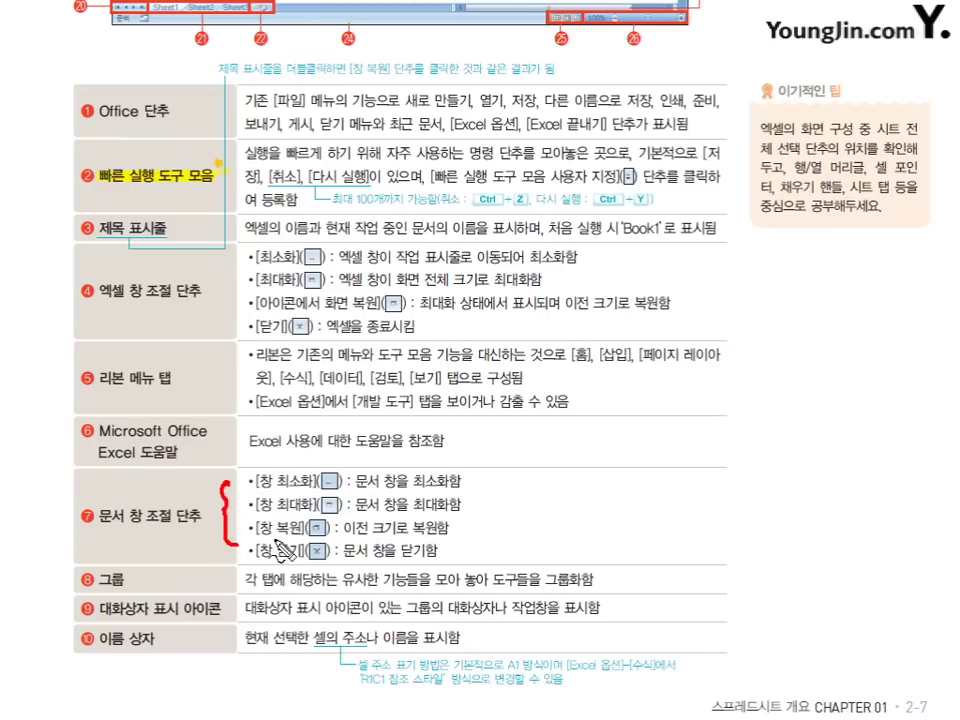
mouse_move(122, 568)
left_mouse_down()
mouse_move(96, 588)
mouse_move(133, 588)
left_mouse_up()
left_click_drag(247, 592, 262, 590)
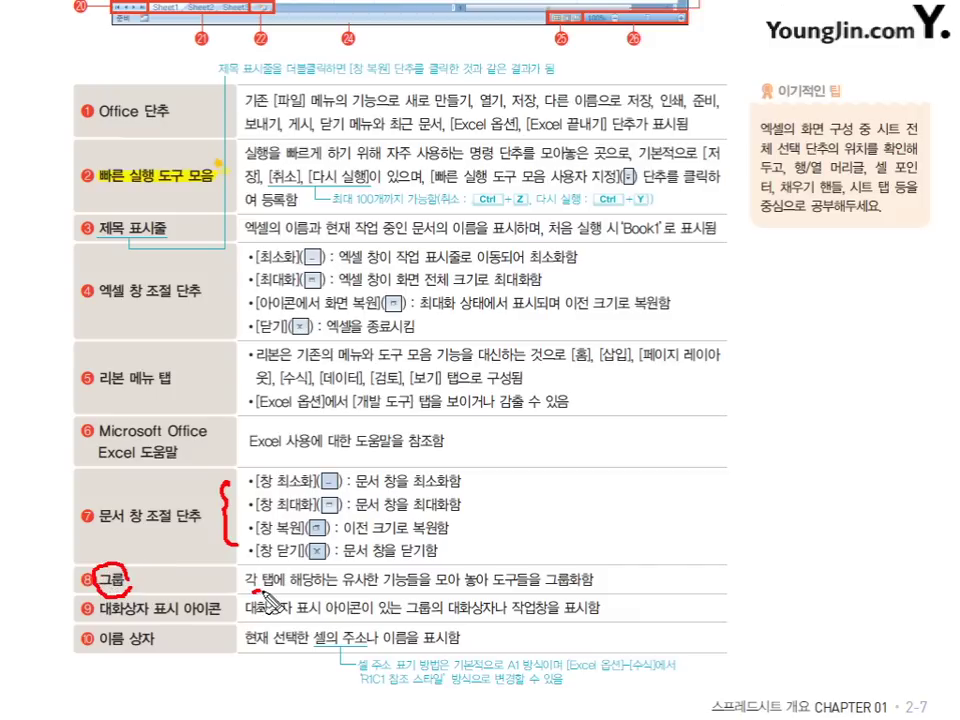
mouse_move(366, 566)
left_mouse_down()
mouse_move(345, 585)
mouse_move(376, 572)
mouse_move(555, 578)
left_mouse_up()
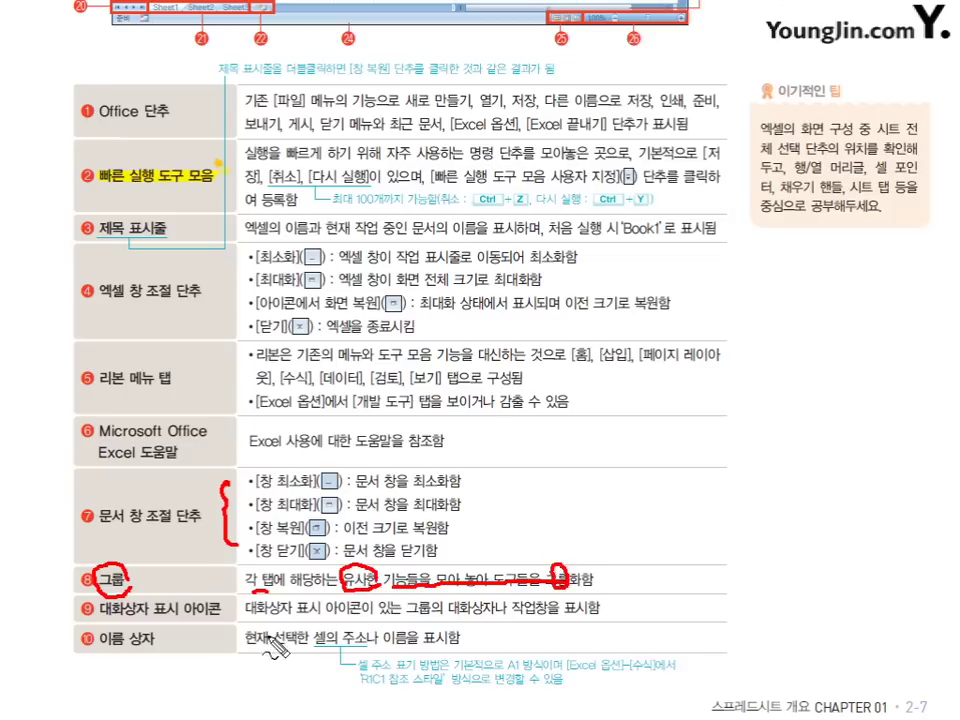
left_click_drag(100, 621, 192, 621)
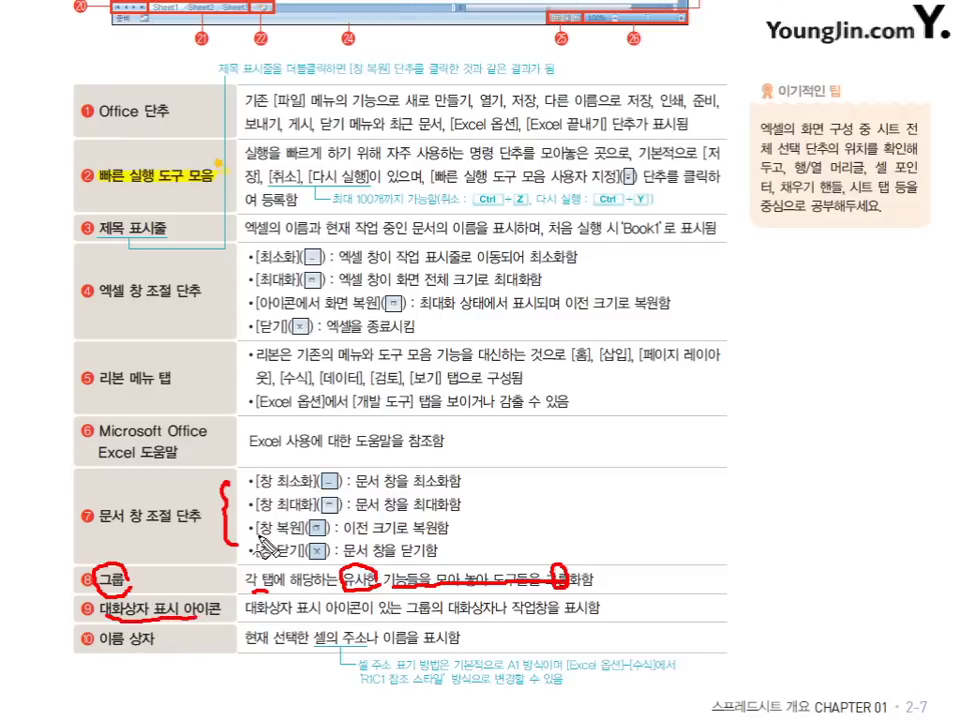
key("Escape")
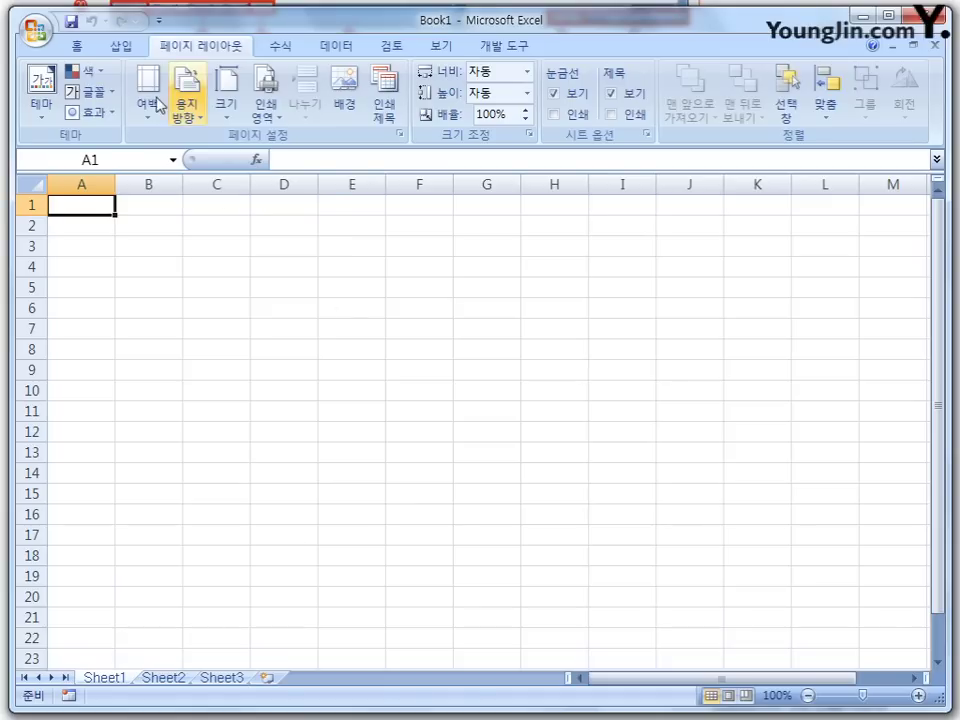
In Excel, view the font and alignment settings of the 셀 서식 (Format Cells) dialog, cancelling each without changes
left_click(77, 44)
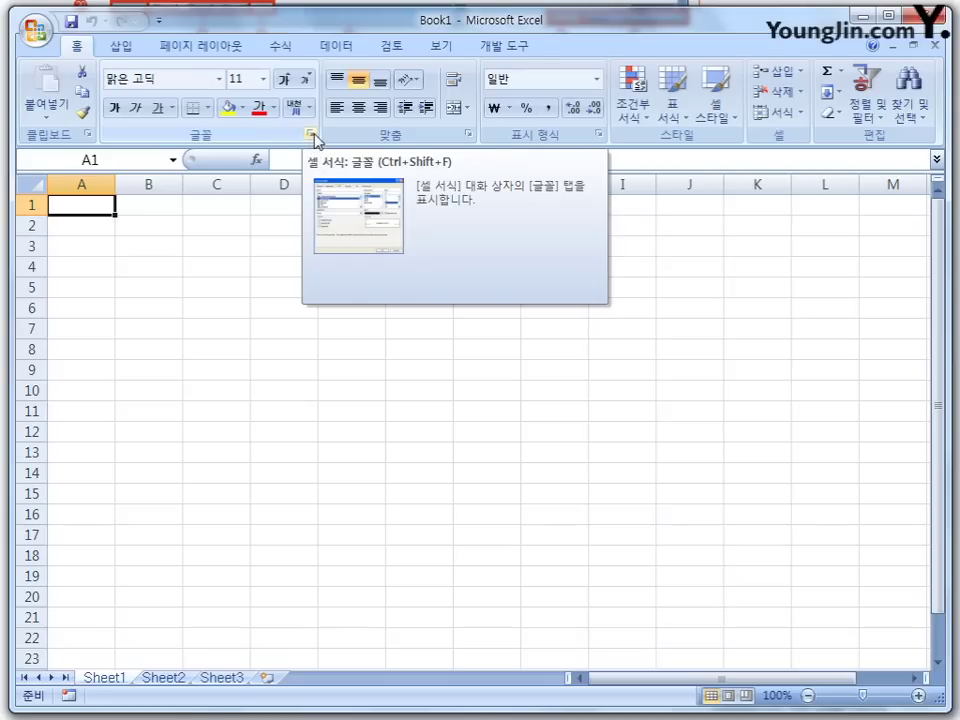
left_click(312, 136)
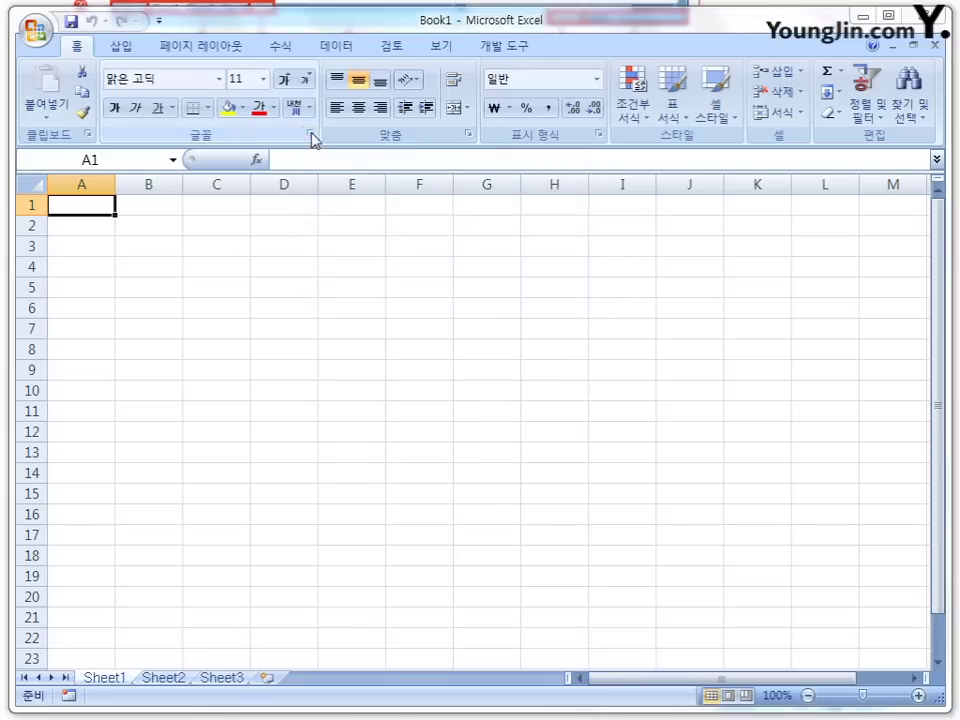
left_click_drag(387, 241, 398, 224)
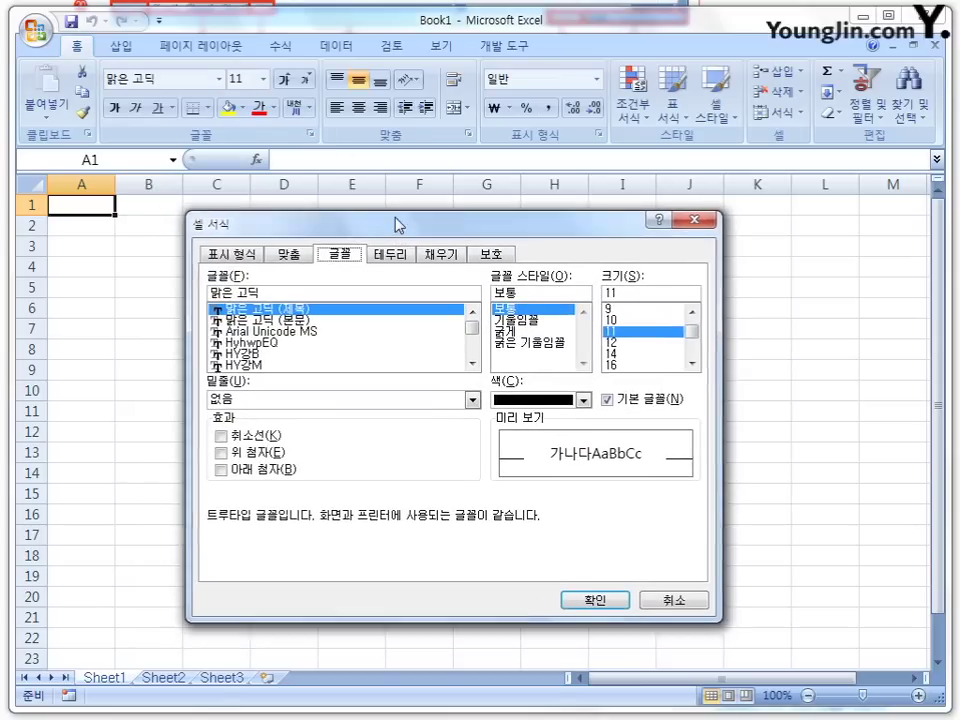
left_click(682, 598)
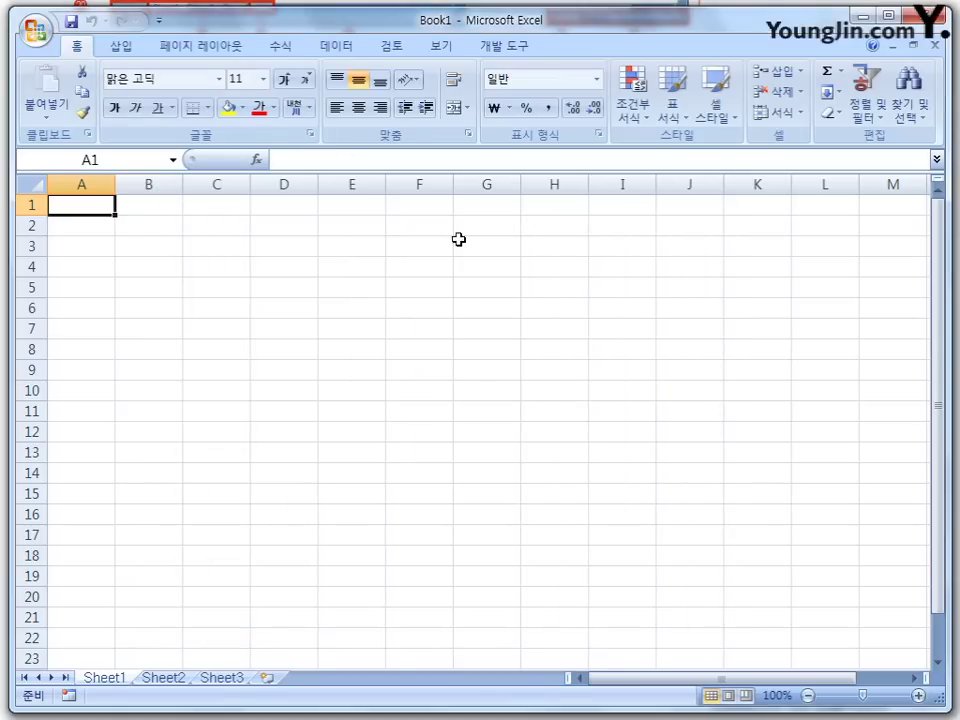
left_click(469, 135)
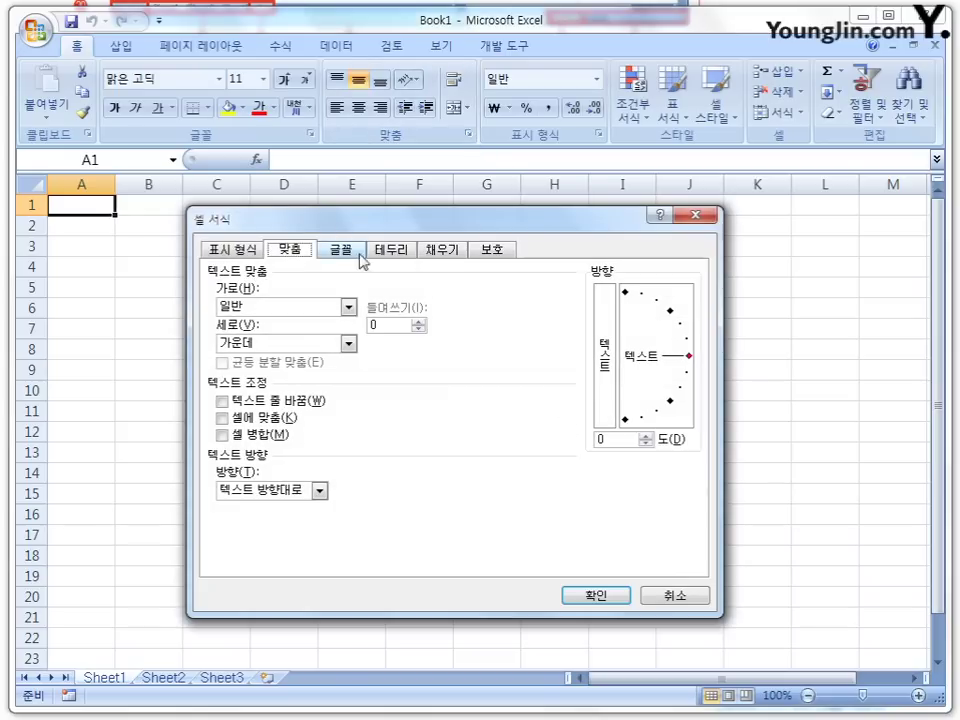
left_click(684, 598)
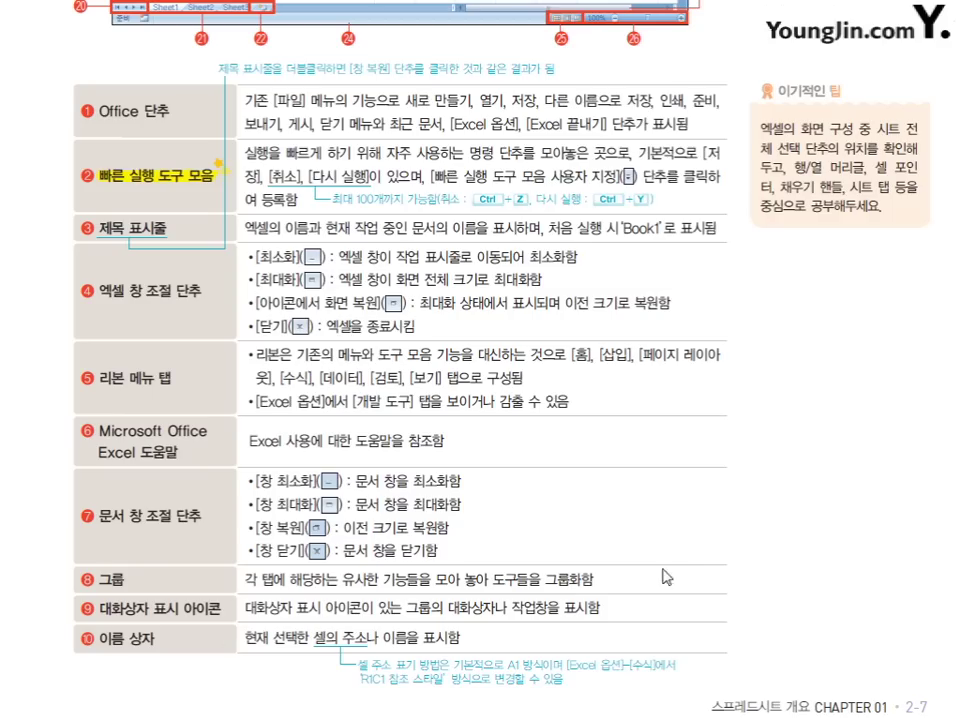
Select cell C8 in the worksheet and place the cursor in the formula bar
scroll(690, 560, "down", 1)
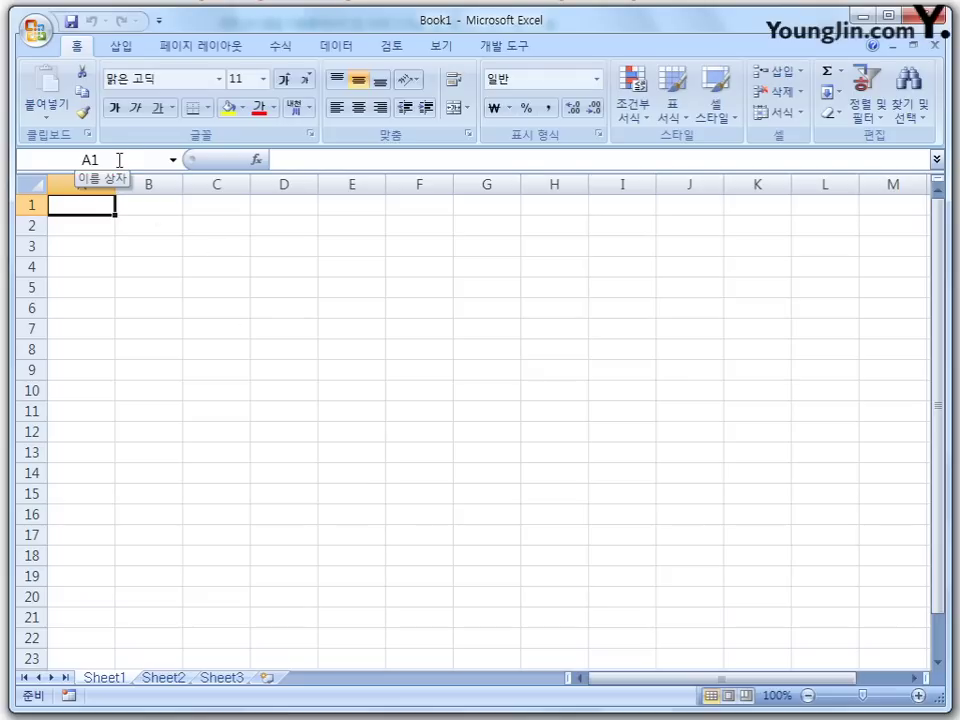
left_click(229, 347)
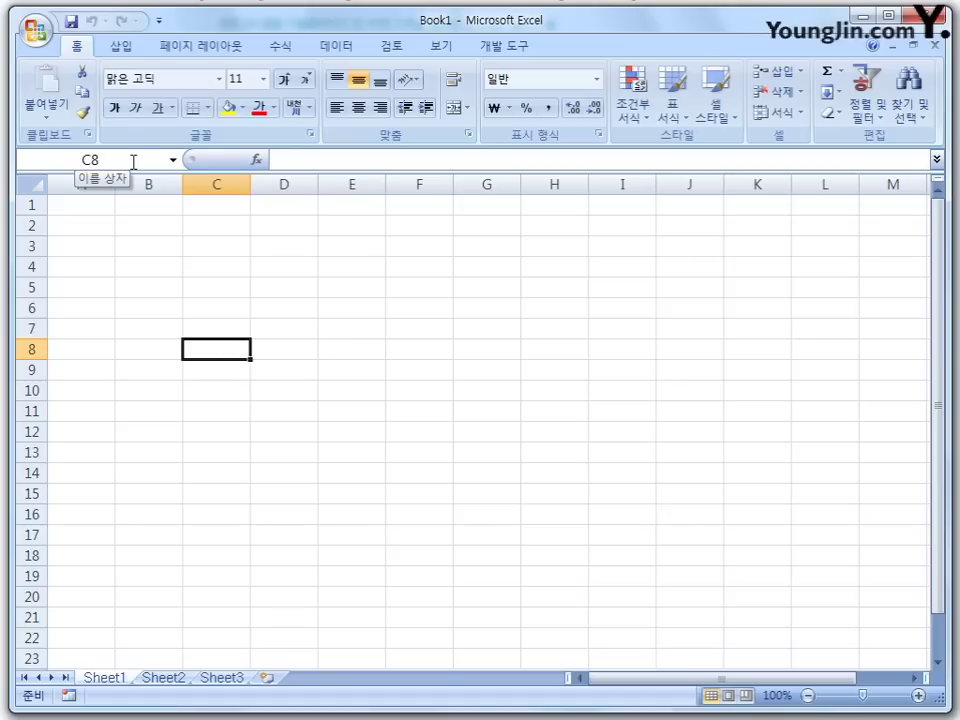
left_click(314, 159)
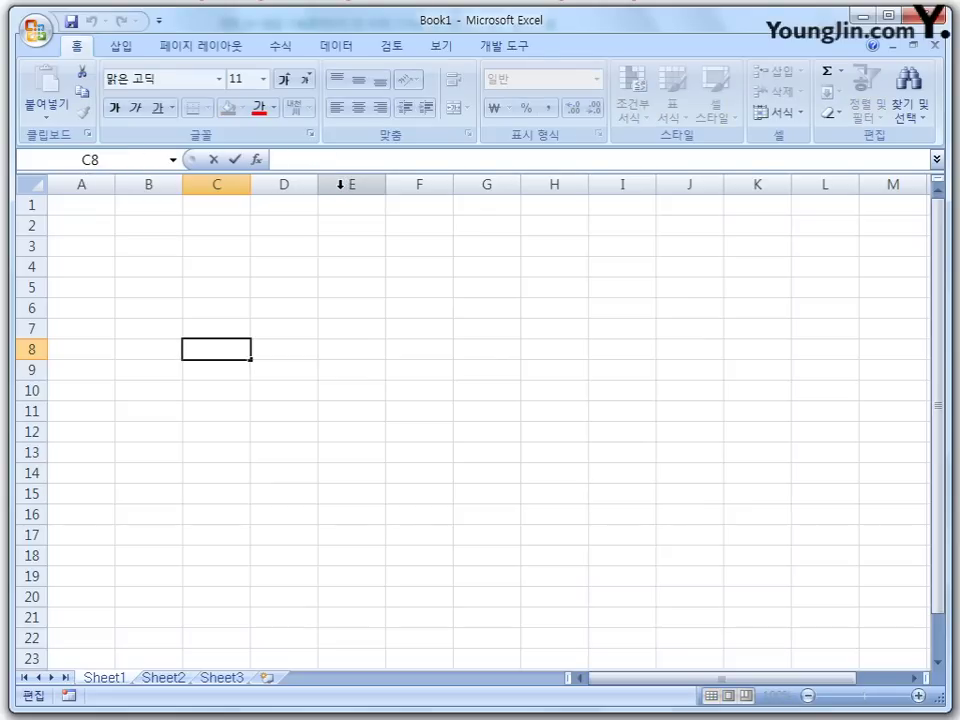
Expand and collapse the formula bar repeatedly to demonstrate its toggle, leaving it collapsed
left_click(937, 162)
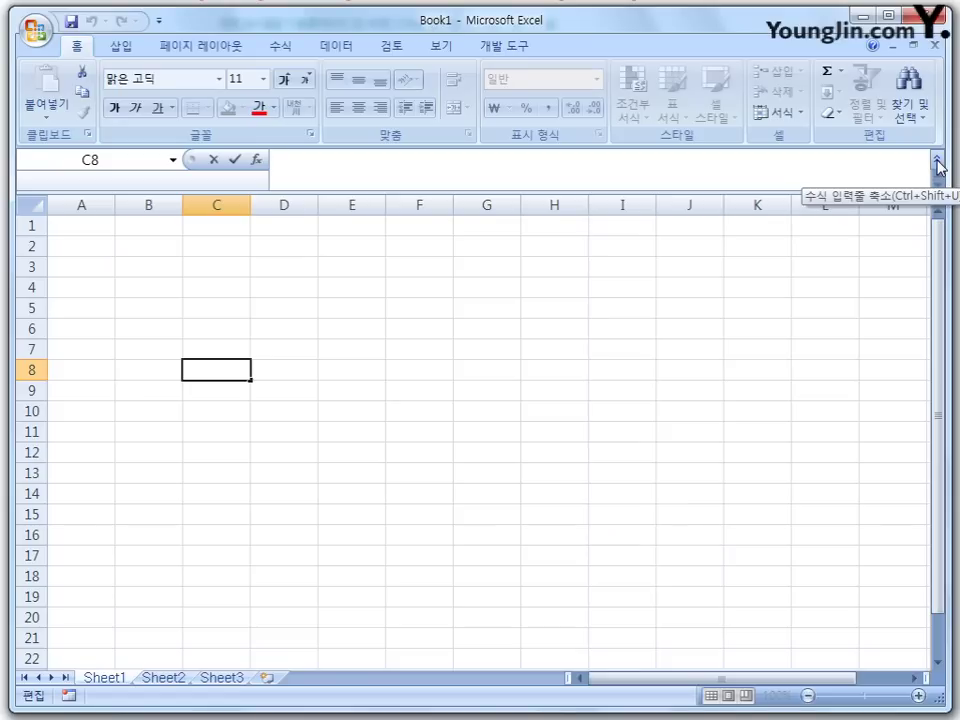
left_click(937, 160)
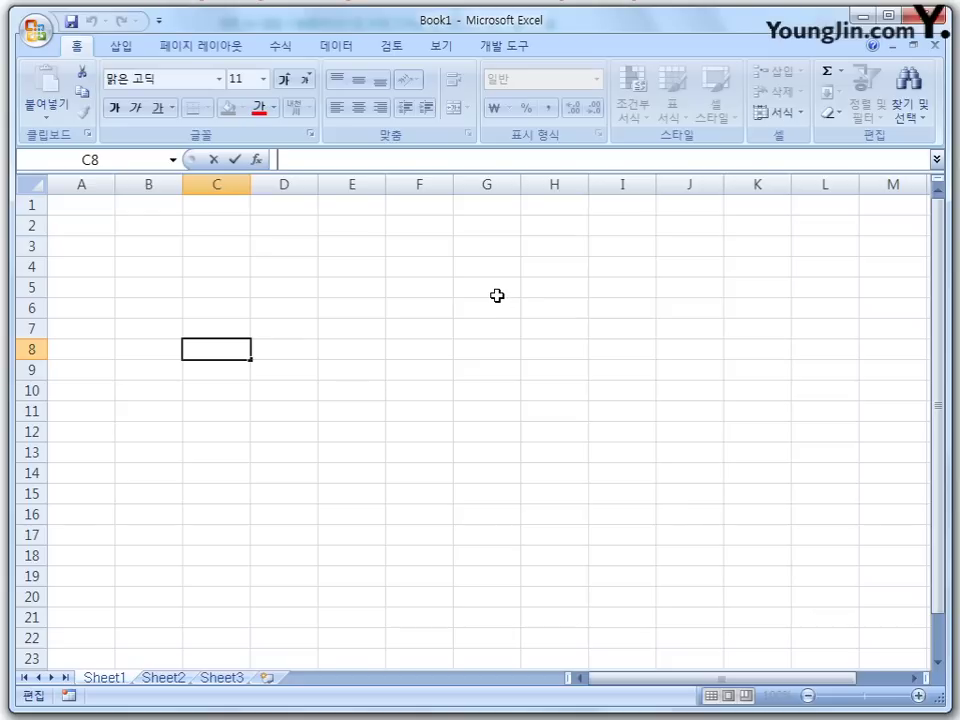
key("ctrl+shift+u")
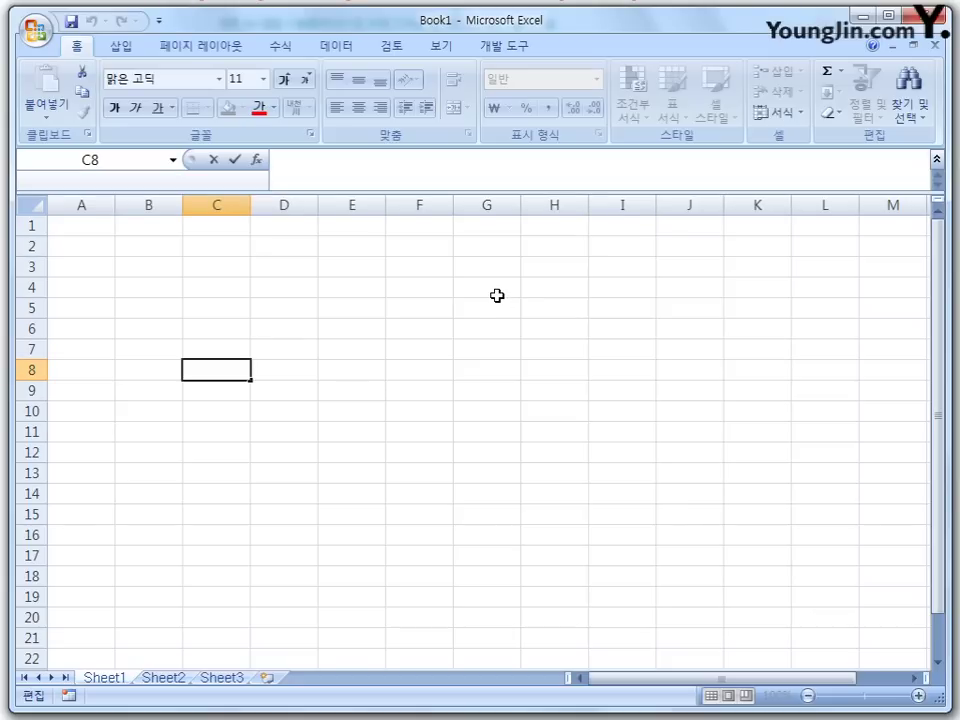
key("ctrl+shift+u")
key("ctrl+shift+u")
key("ctrl+shift+u")
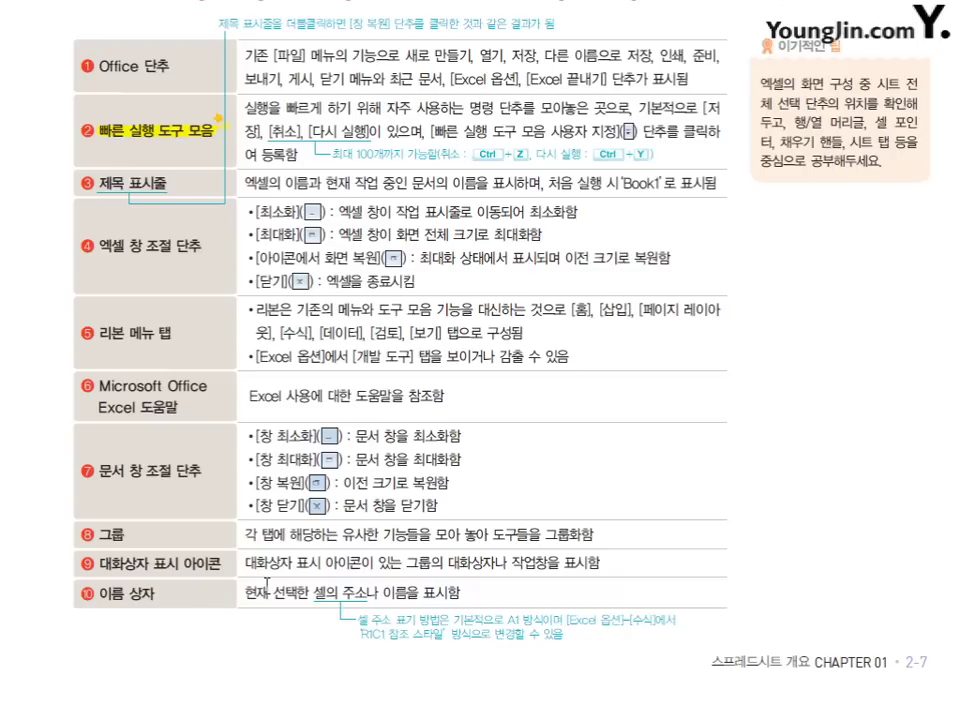
Go to textbook page 2-8 and mark the word 단추 in row 12, 수식 입력줄 확장 단추, with a red pen
scroll(238, 604, "down", 1)
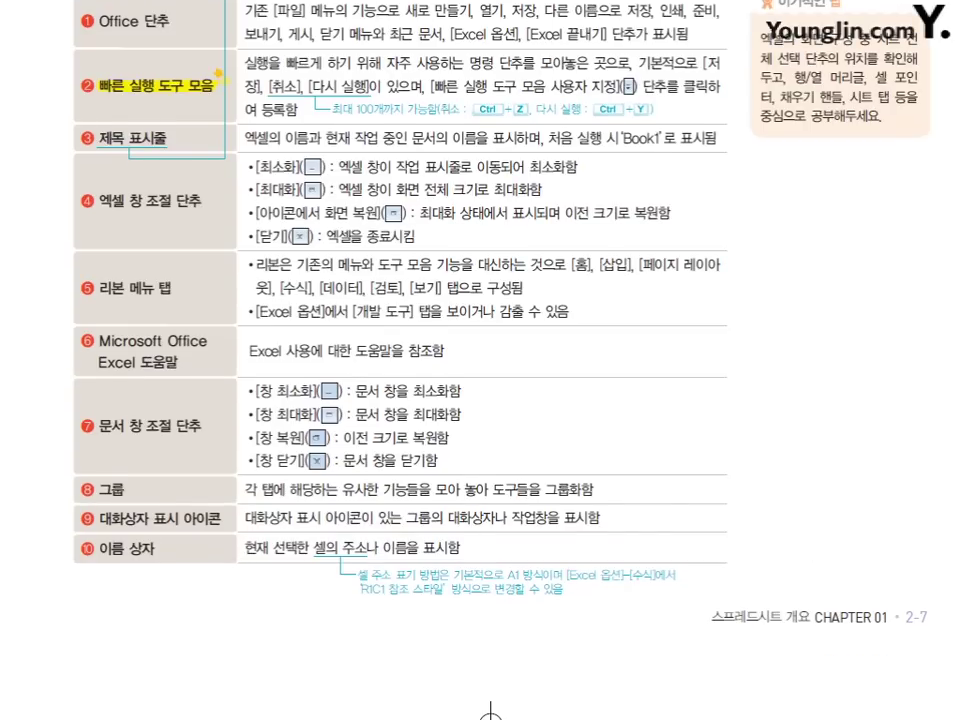
scroll(480, 360, "down", 10)
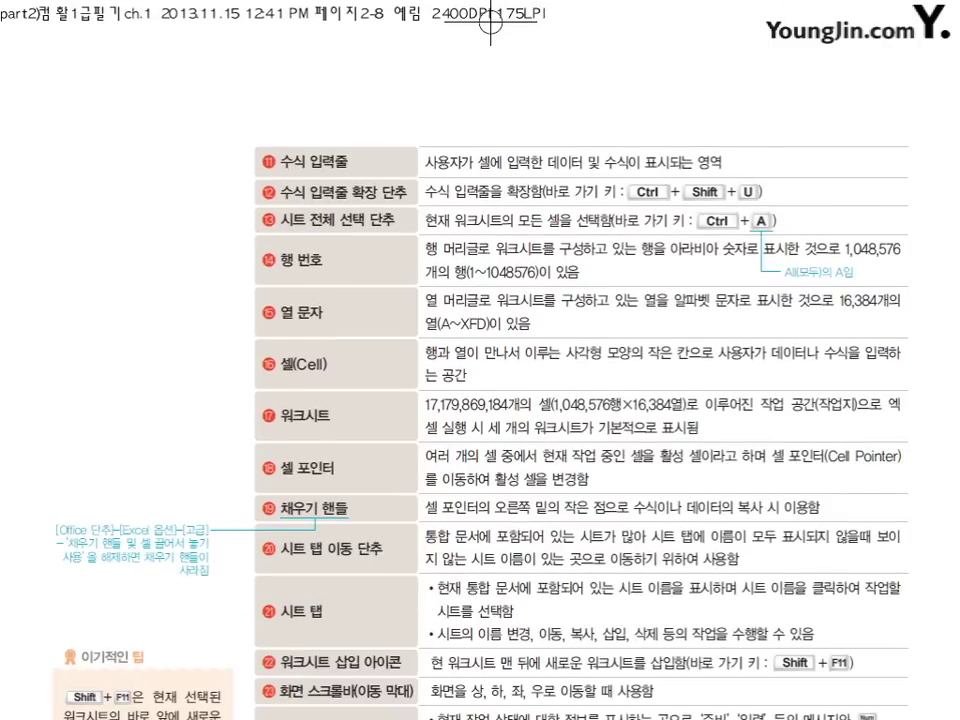
scroll(480, 360, "down", 1)
scroll(480, 360, "down", 2)
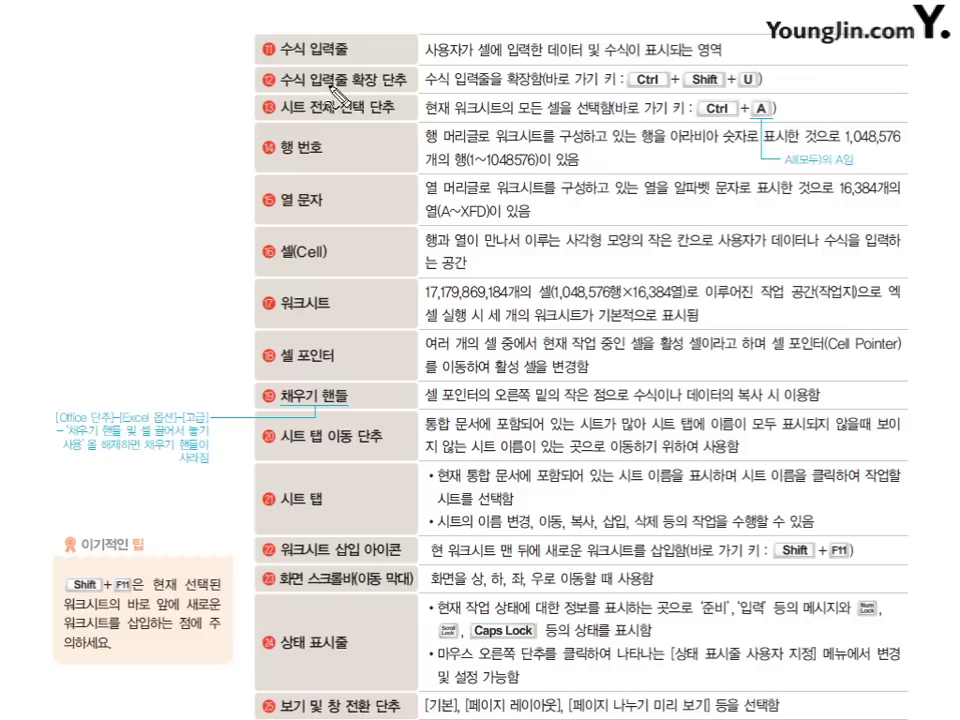
left_click_drag(388, 69, 394, 72)
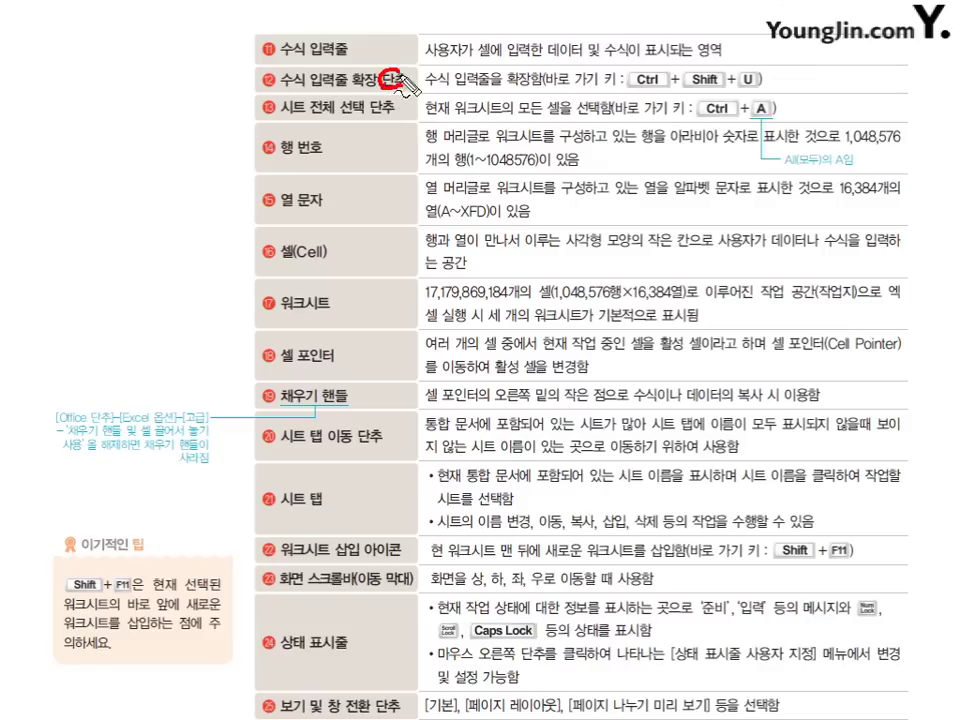
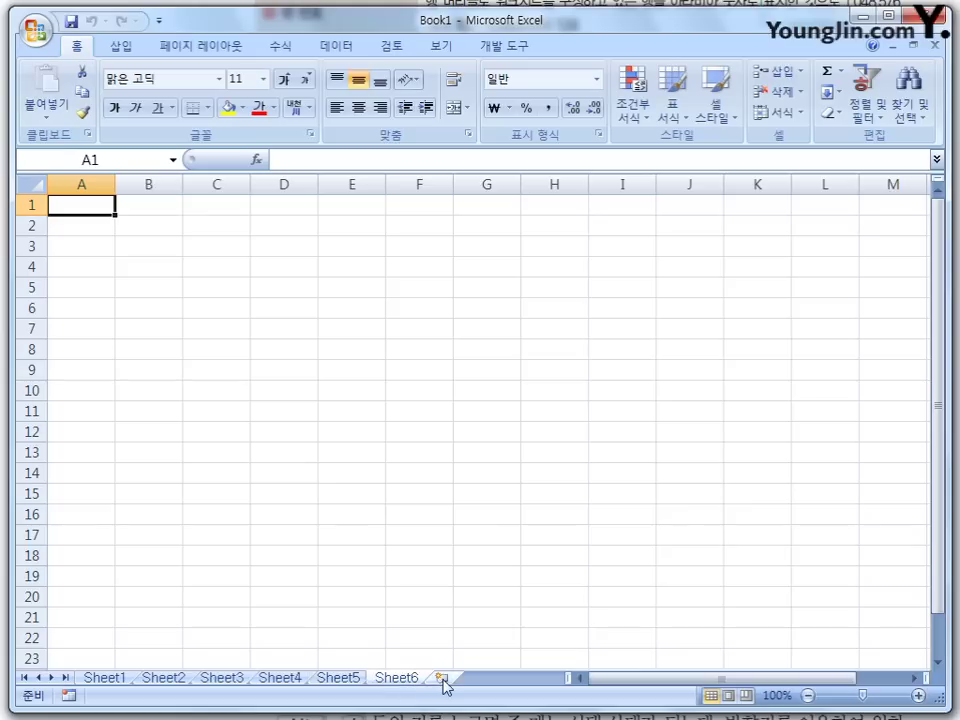
Add two new worksheets to the Book1 workbook after Sheet6
left_click(441, 679)
left_click(499, 679)
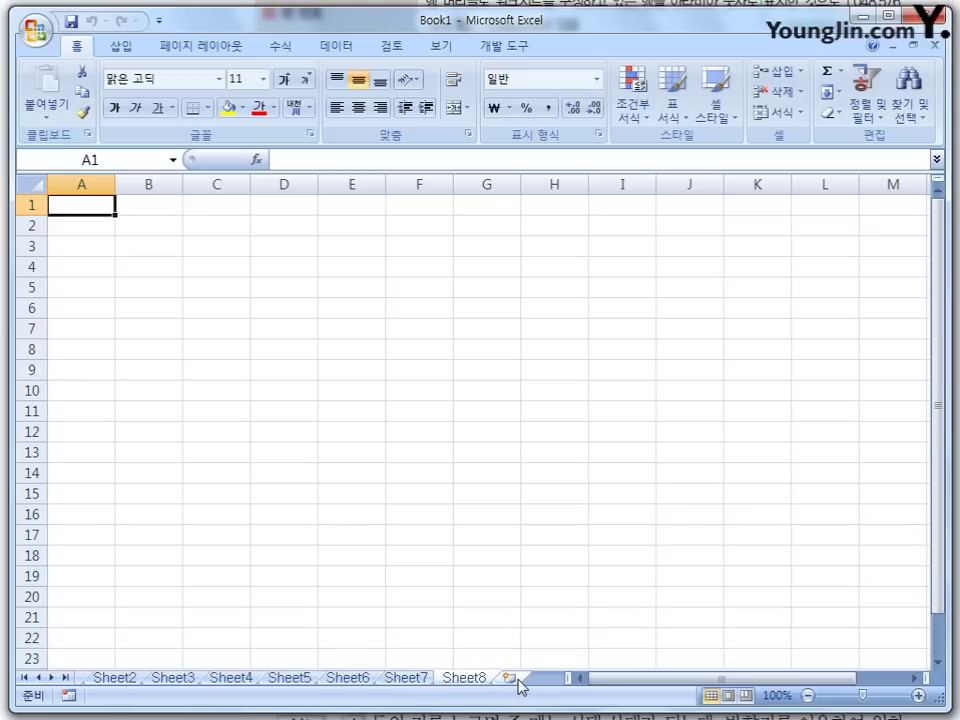
Add twelve more worksheets to the end of the Book1 workbook, up to Sheet20
left_click(523, 680)
left_click(523, 680)
left_click(523, 680)
left_click(523, 680)
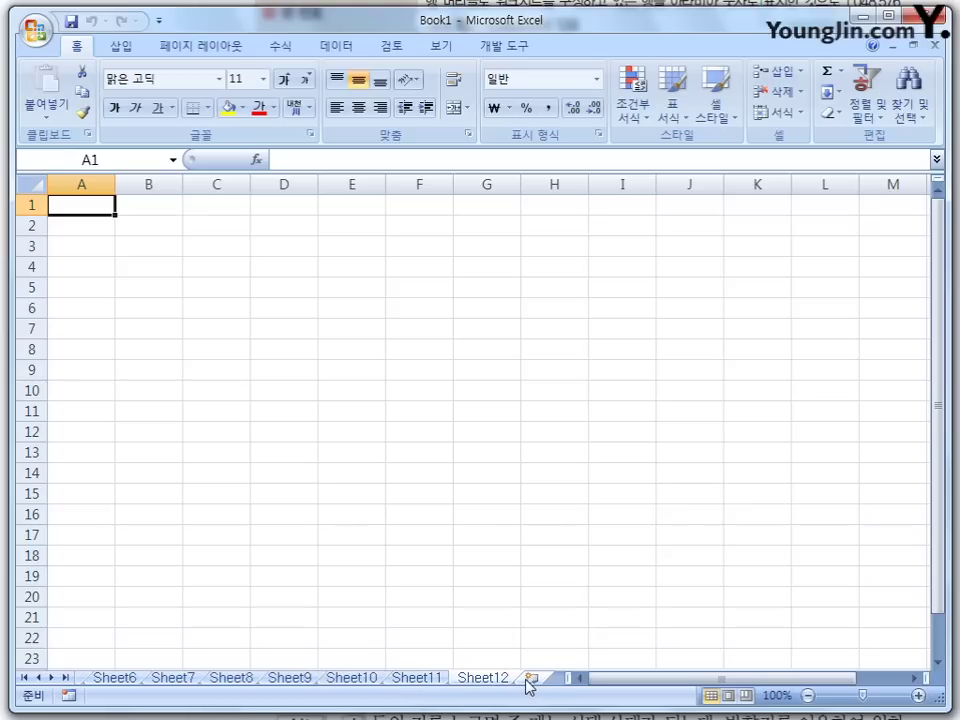
left_click(530, 680)
left_click(537, 680)
left_click(491, 679)
left_click(497, 679)
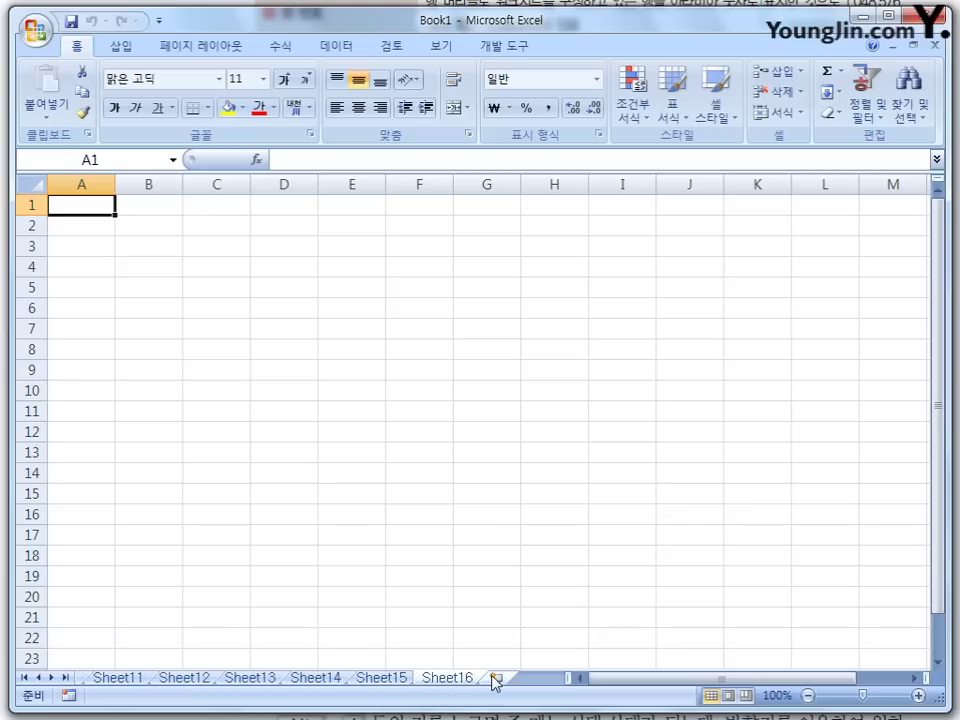
left_click(497, 680)
left_click(501, 680)
left_click(503, 680)
left_click(506, 680)
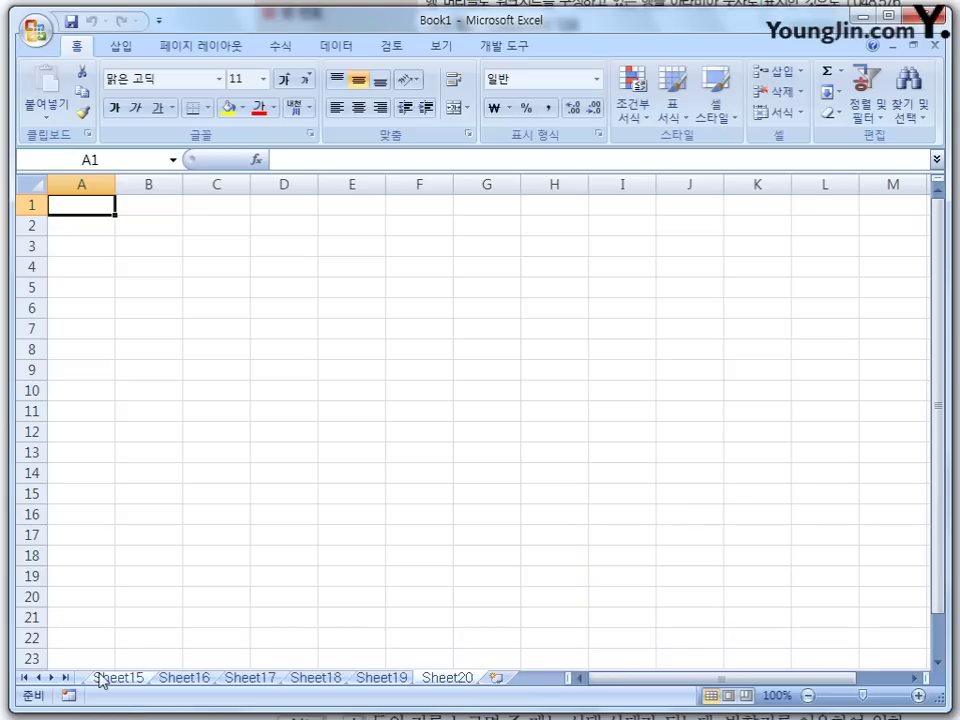
Scroll the sheet tabs to the first sheet, to the last sheet, and back one tab at a time toward Sheet2
left_click(25, 678)
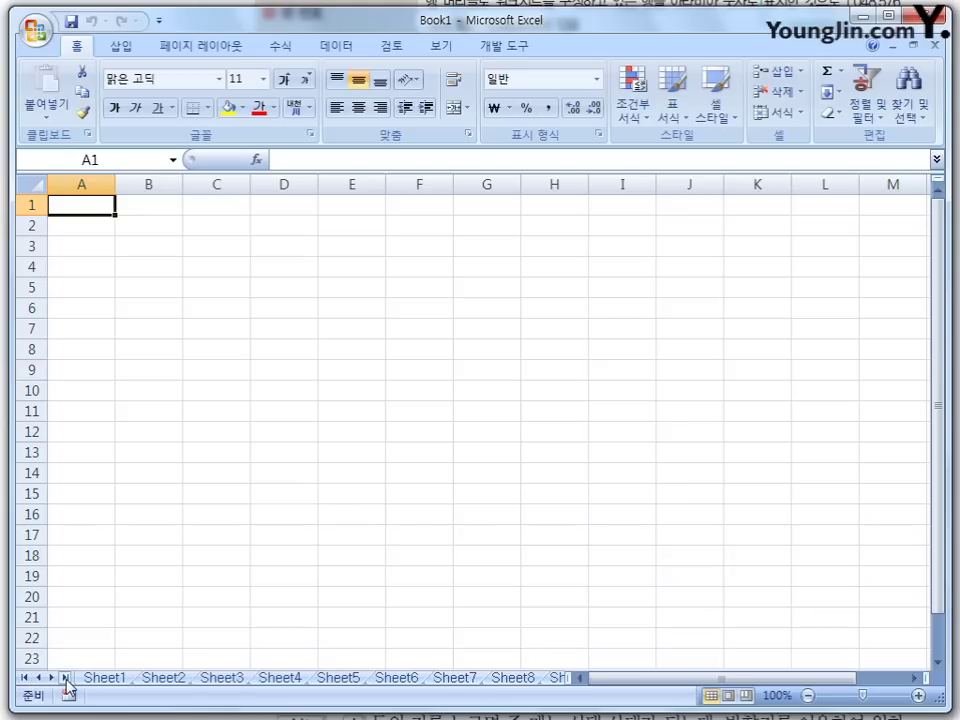
left_click(65, 678)
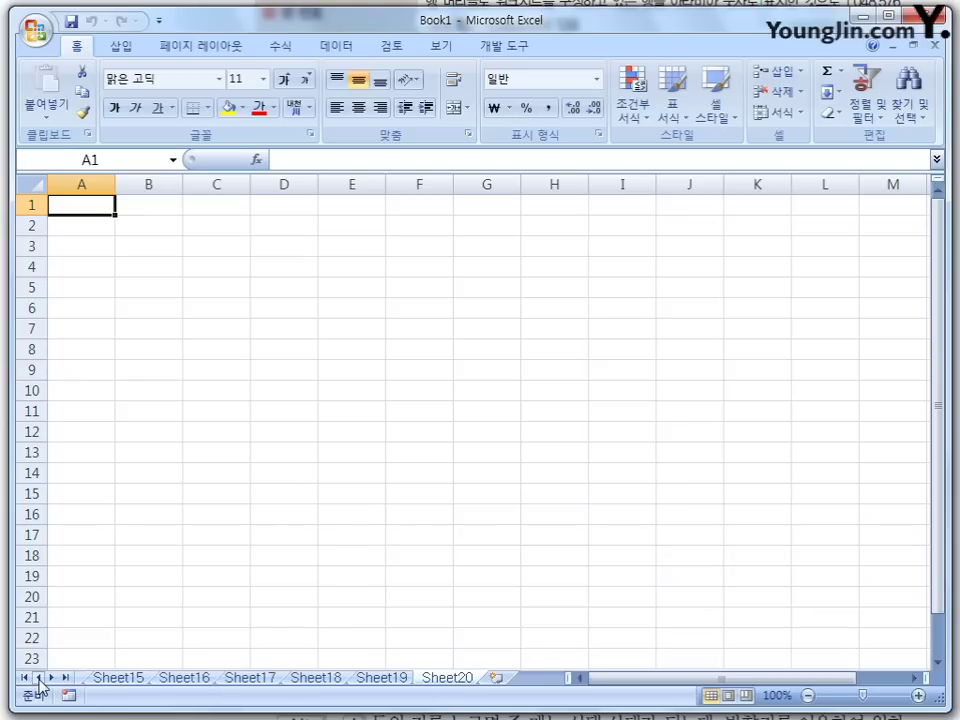
left_click(38, 678)
left_click(38, 678)
left_click(38, 678)
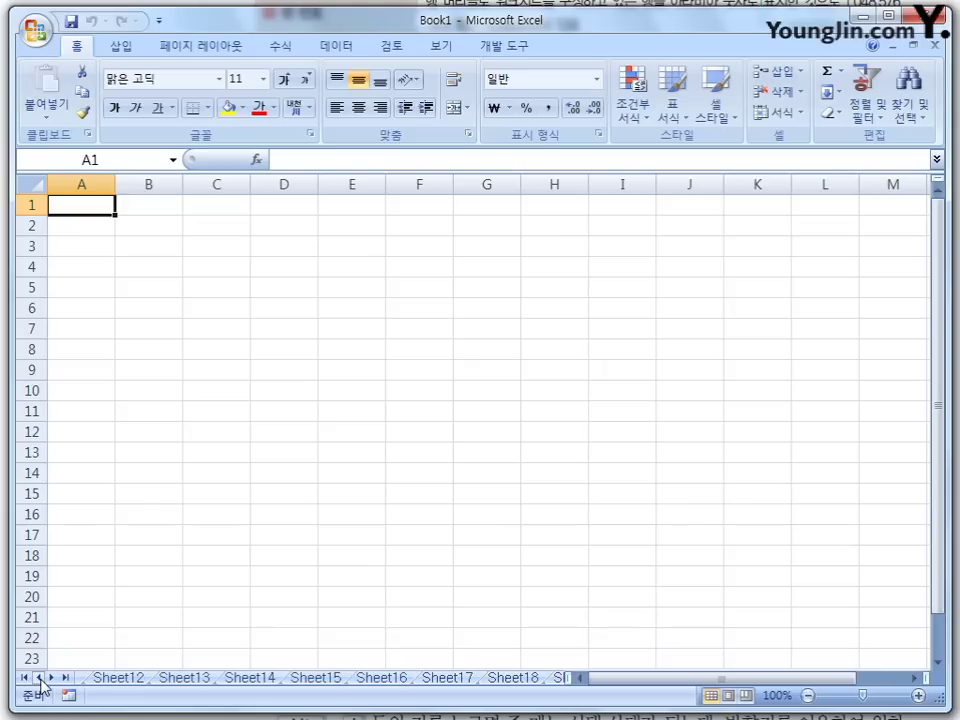
left_click(38, 678)
left_click(38, 678)
left_click(38, 678)
left_click(38, 678)
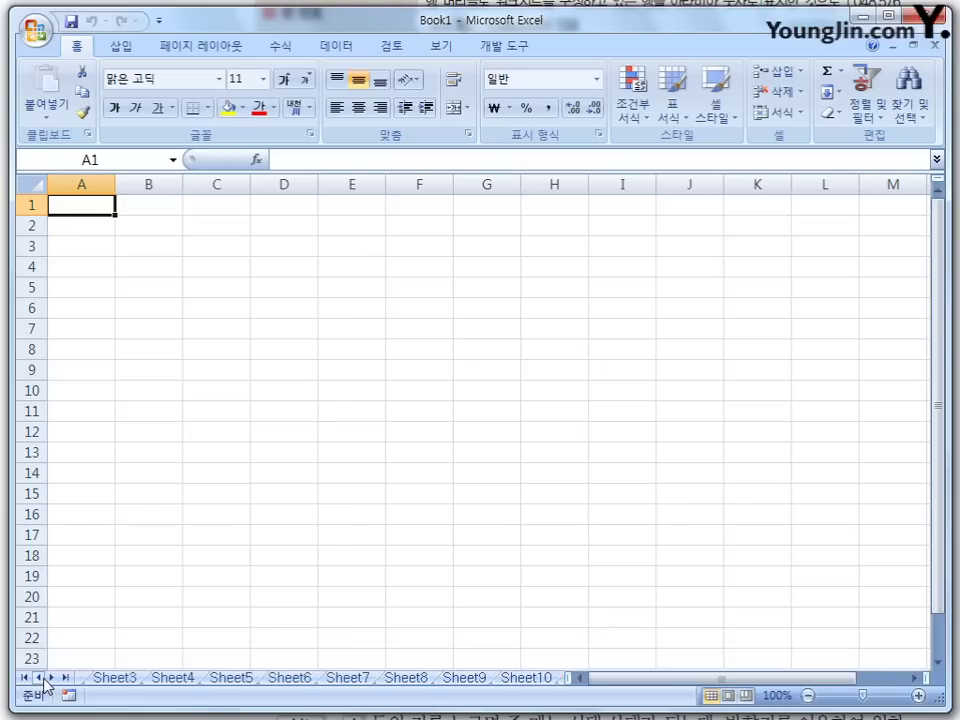
left_click(38, 678)
Scroll the sheet tabs forward one at a time until the last sheet, Sheet20, is reached
left_click(52, 678)
left_click(52, 678)
left_click(52, 678)
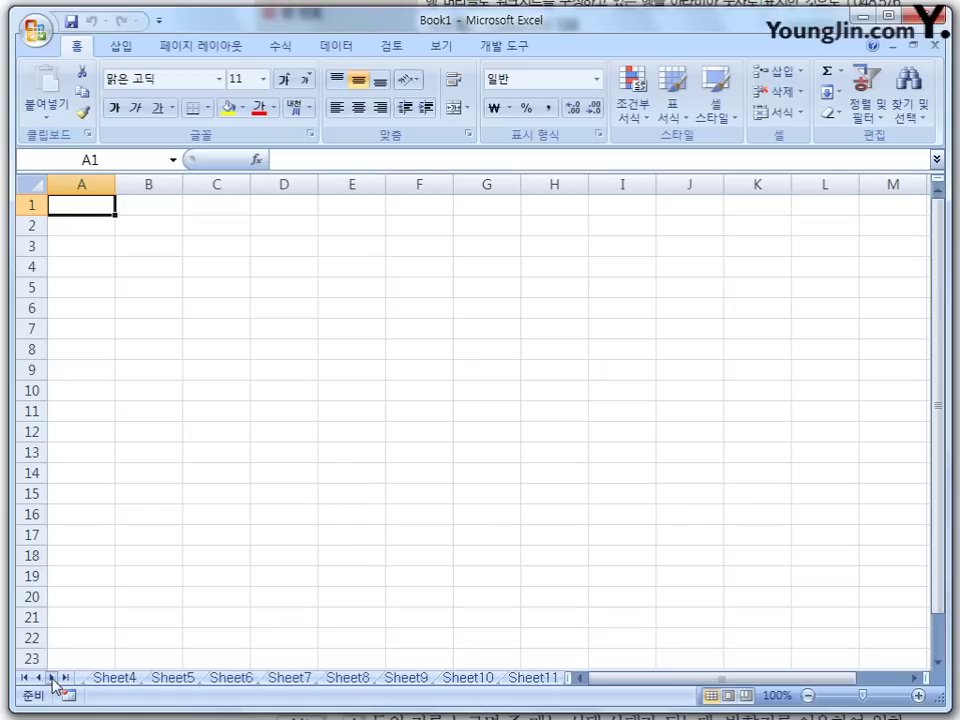
left_click(52, 678)
left_click(52, 678)
left_click(52, 678)
left_click(52, 678)
left_click(52, 678)
left_click(52, 678)
left_click(52, 678)
left_click(52, 678)
left_click(52, 678)
left_click(52, 678)
left_click(52, 678)
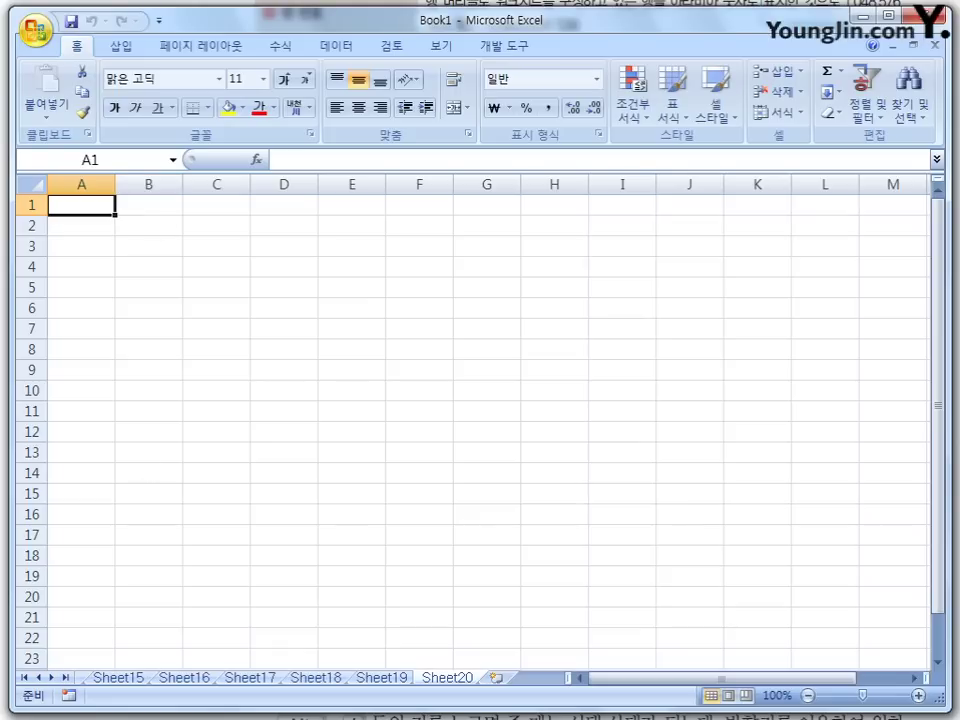
Create a new blank workbook
left_click(36, 30)
left_click(81, 70)
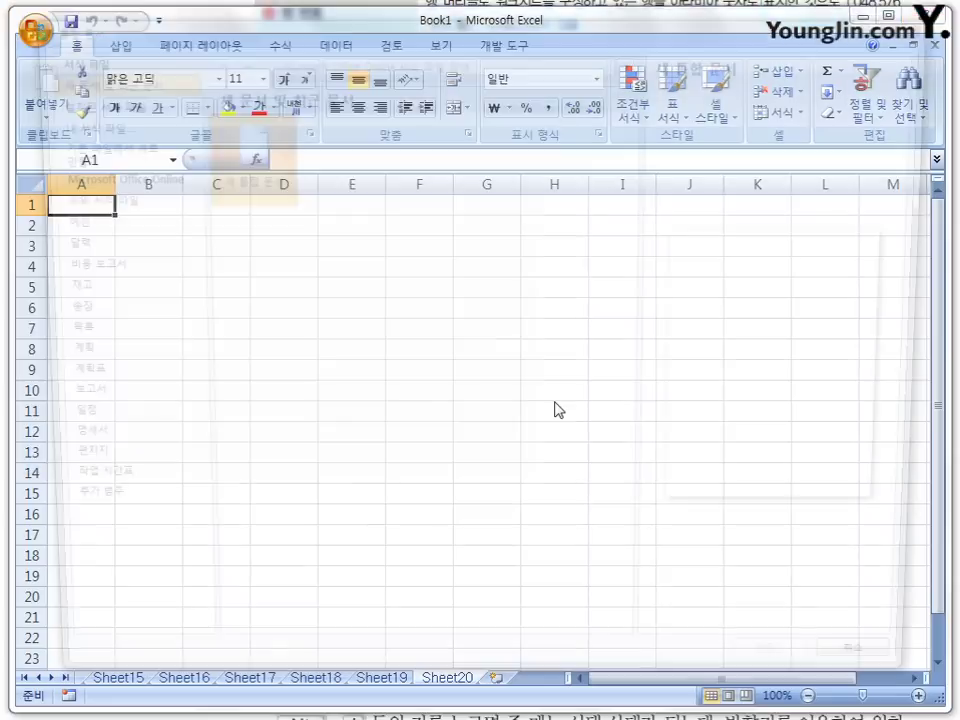
left_click(802, 690)
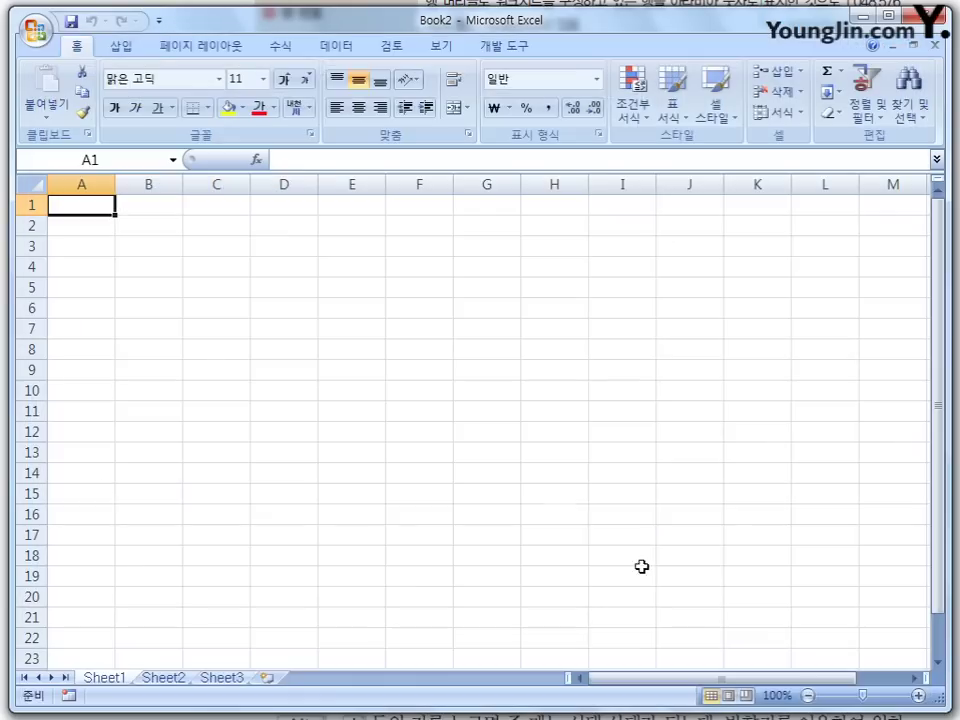
Append three new worksheets after Sheet3 in the Book2 workbook
left_click(273, 677)
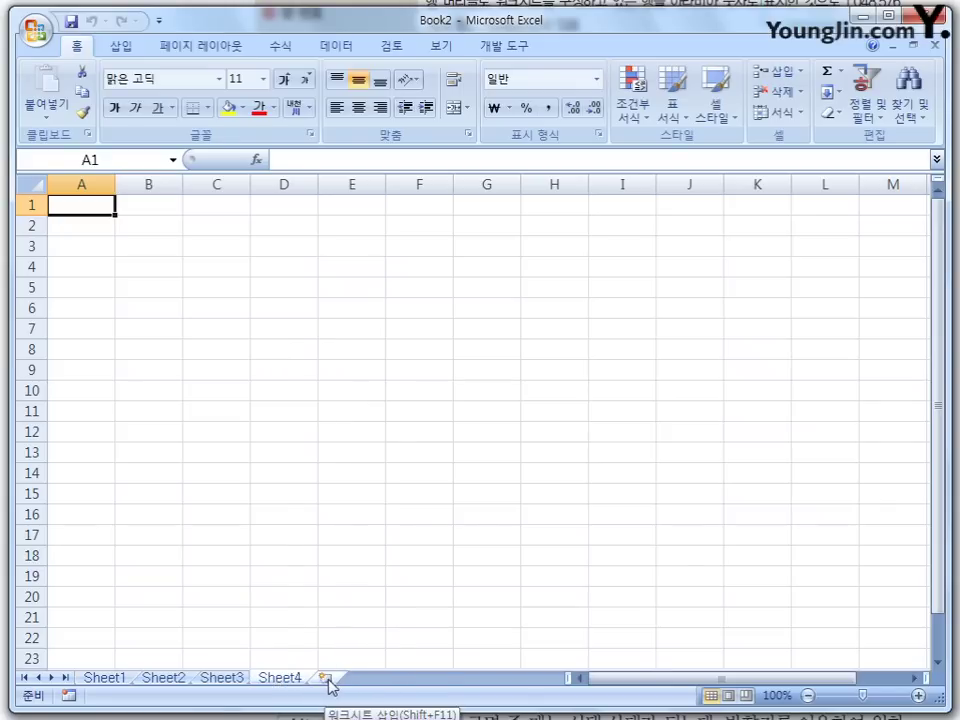
left_click(325, 679)
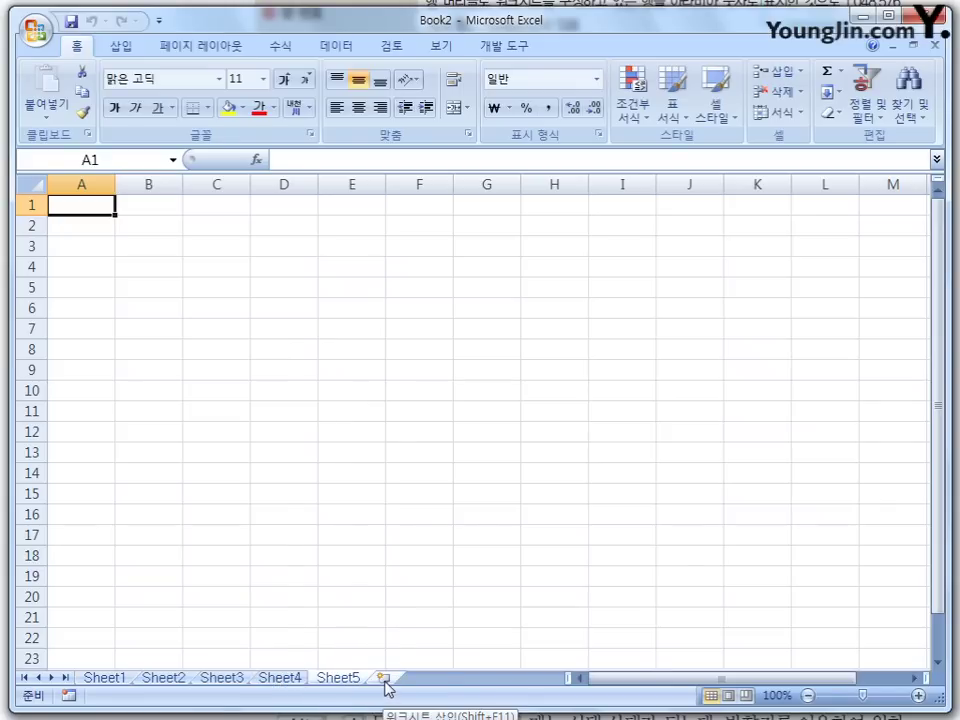
left_click(384, 679)
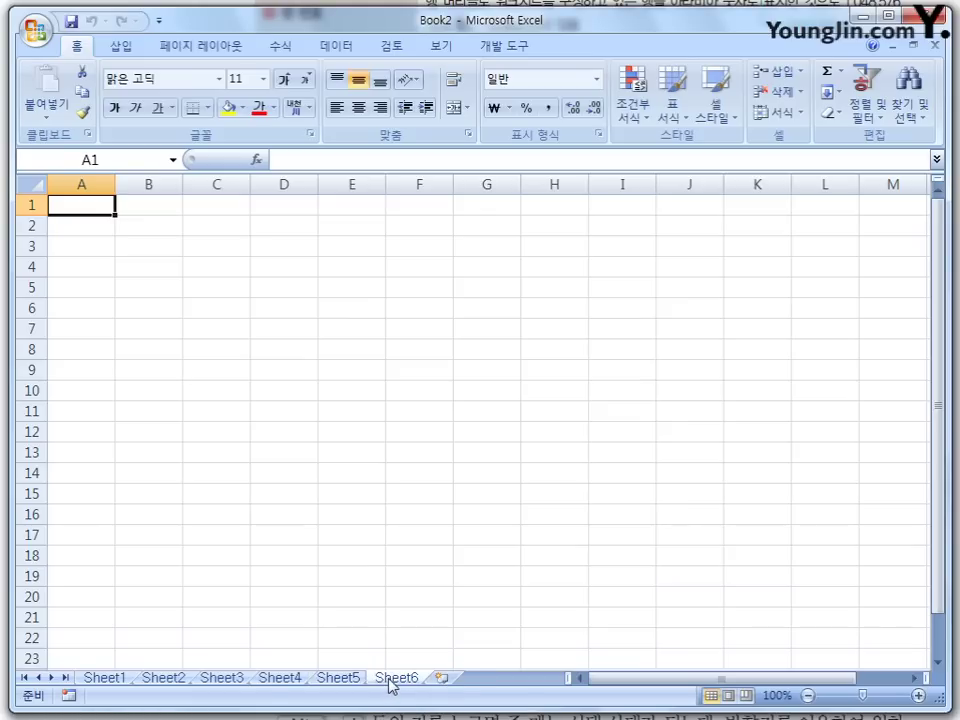
Insert new worksheets directly before Sheet3 and directly before Sheet5, and append one after the last sheet
left_click(239, 679)
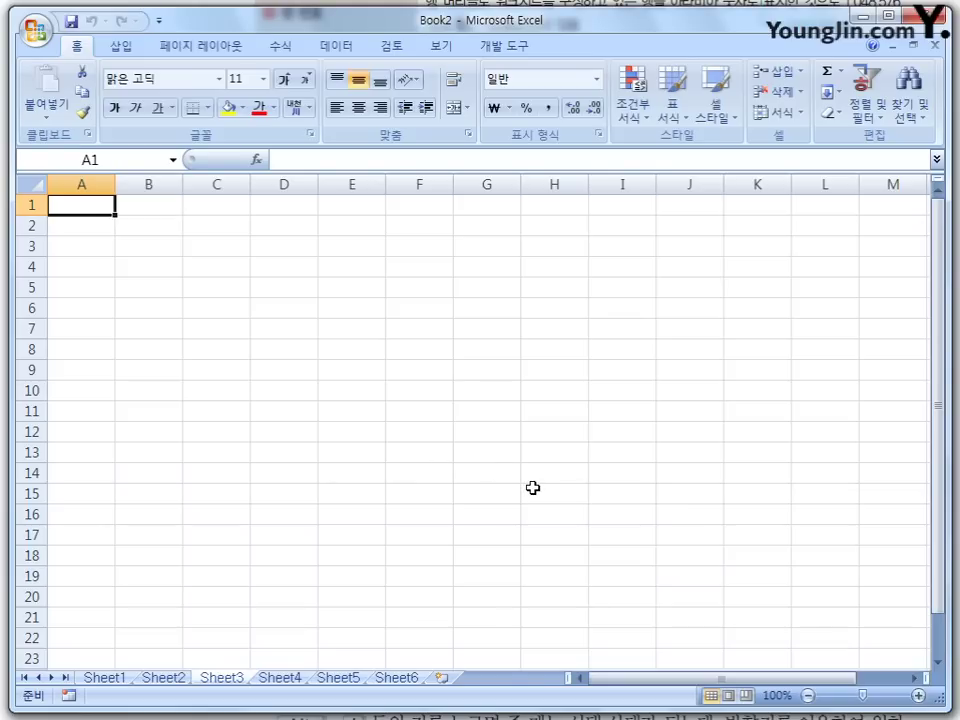
key("shift+F11")
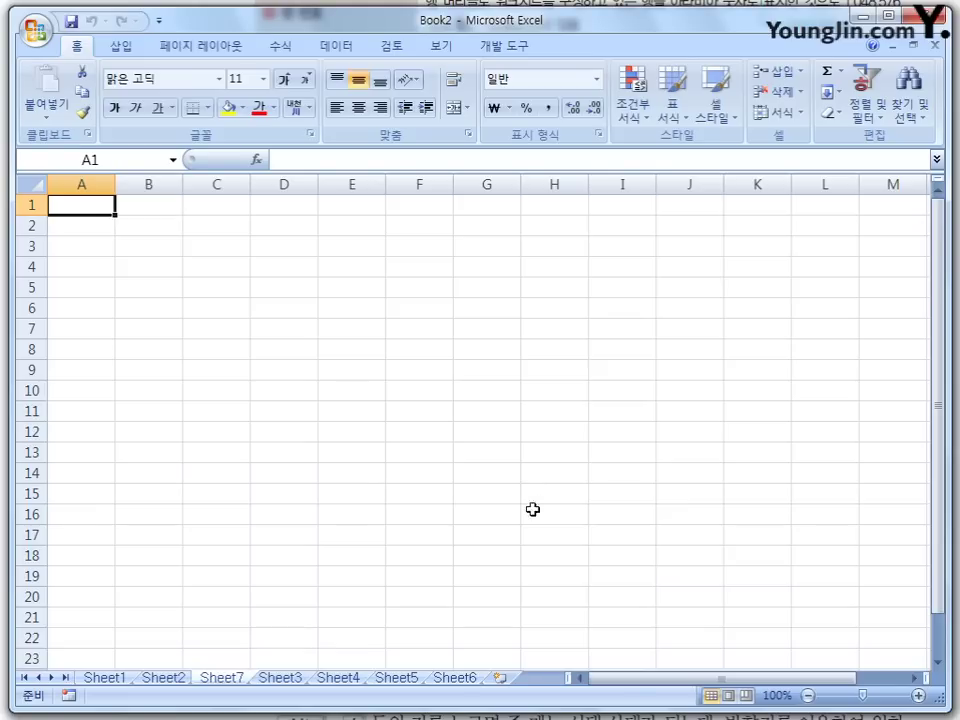
left_click(499, 679)
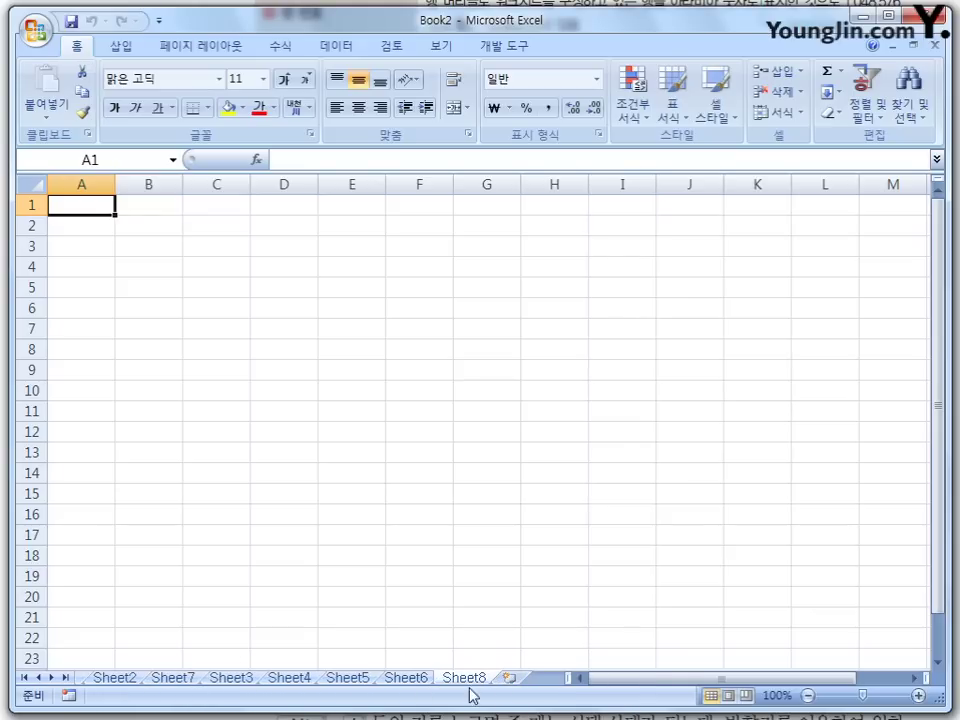
left_click(347, 678)
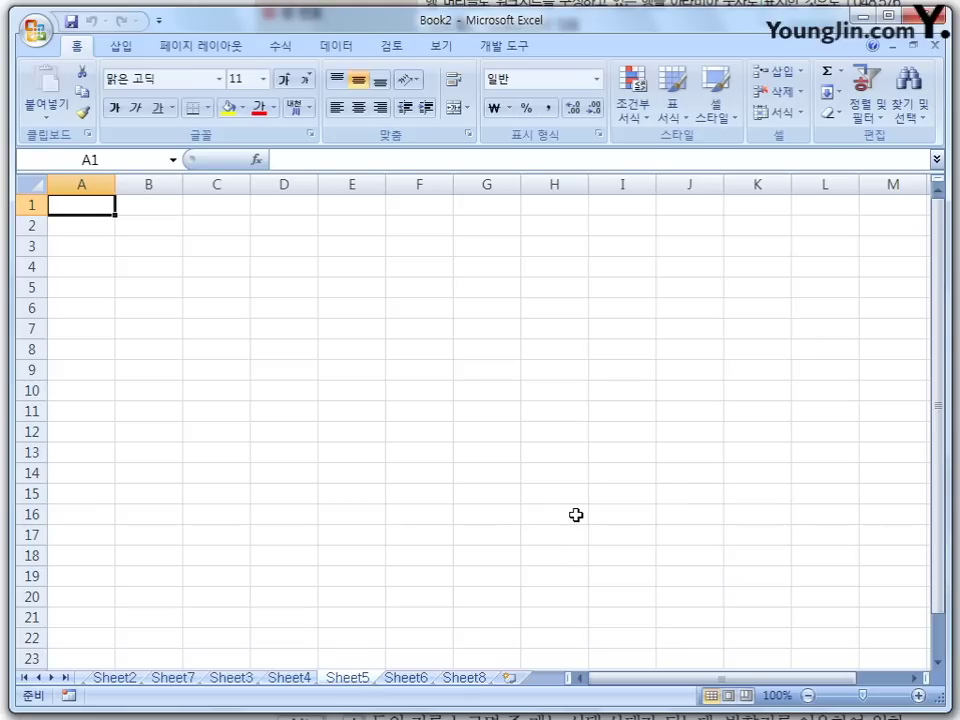
key("shift+F11")
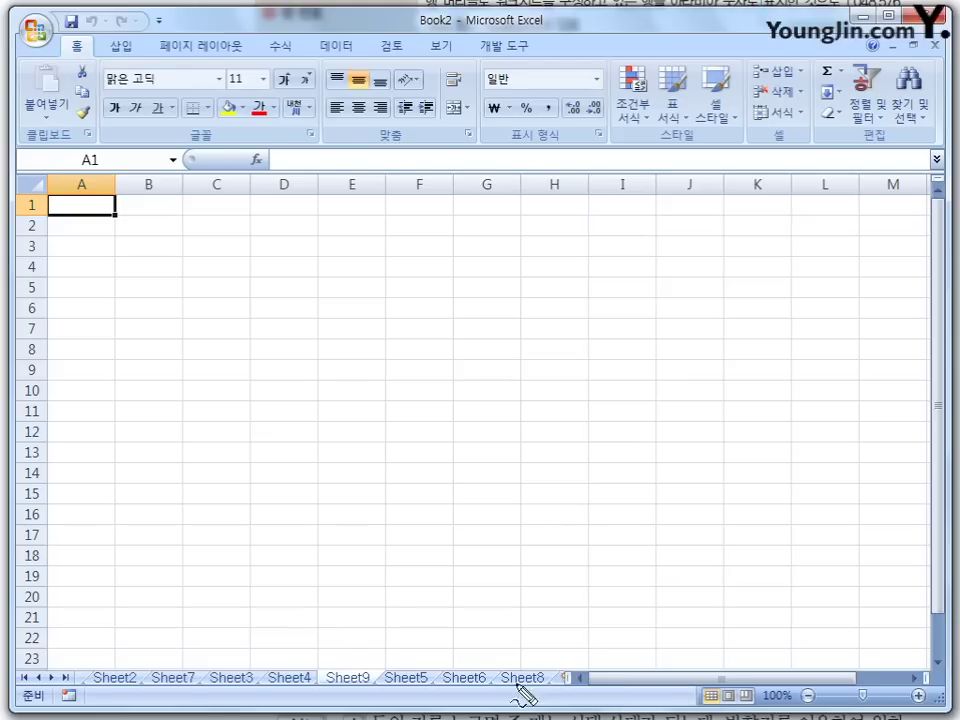
Write Shift + F11 and 단추 over the worksheet in red pen, join them with branching lines, and clear the annotation
mouse_move(345, 462)
left_mouse_down()
mouse_move(364, 436)
mouse_move(381, 456)
mouse_move(428, 420)
mouse_move(418, 444)
mouse_move(467, 433)
mouse_move(491, 407)
mouse_move(489, 430)
mouse_move(521, 400)
mouse_move(524, 428)
left_mouse_up()
mouse_move(424, 508)
left_mouse_down()
mouse_move(450, 514)
mouse_move(463, 490)
mouse_move(482, 498)
mouse_move(483, 530)
left_mouse_up()
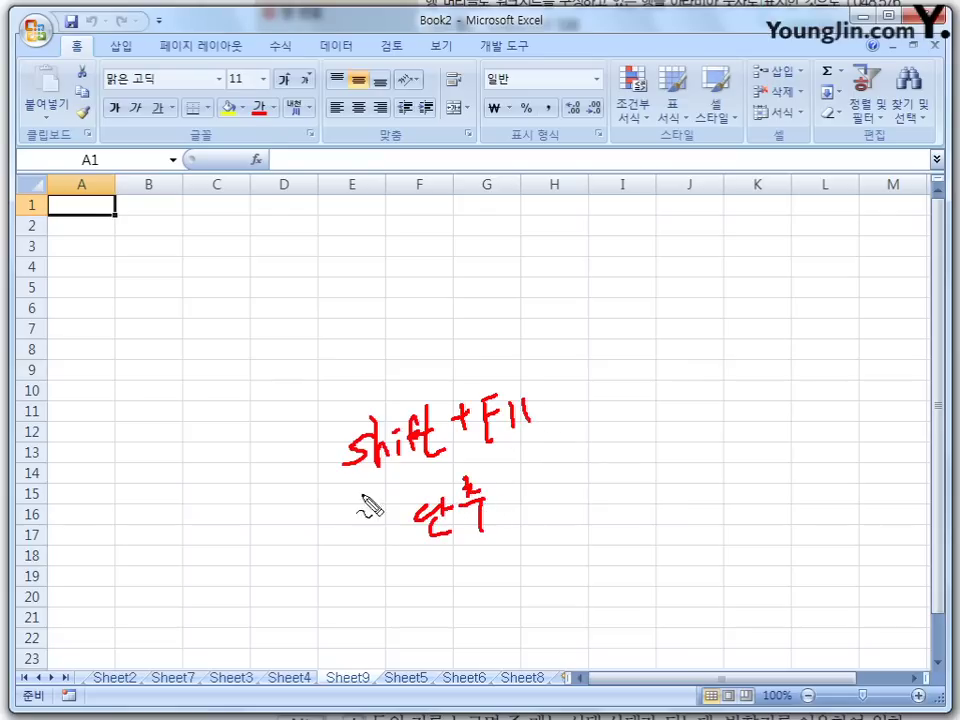
mouse_move(333, 467)
left_mouse_down()
mouse_move(298, 508)
mouse_move(361, 519)
left_mouse_up()
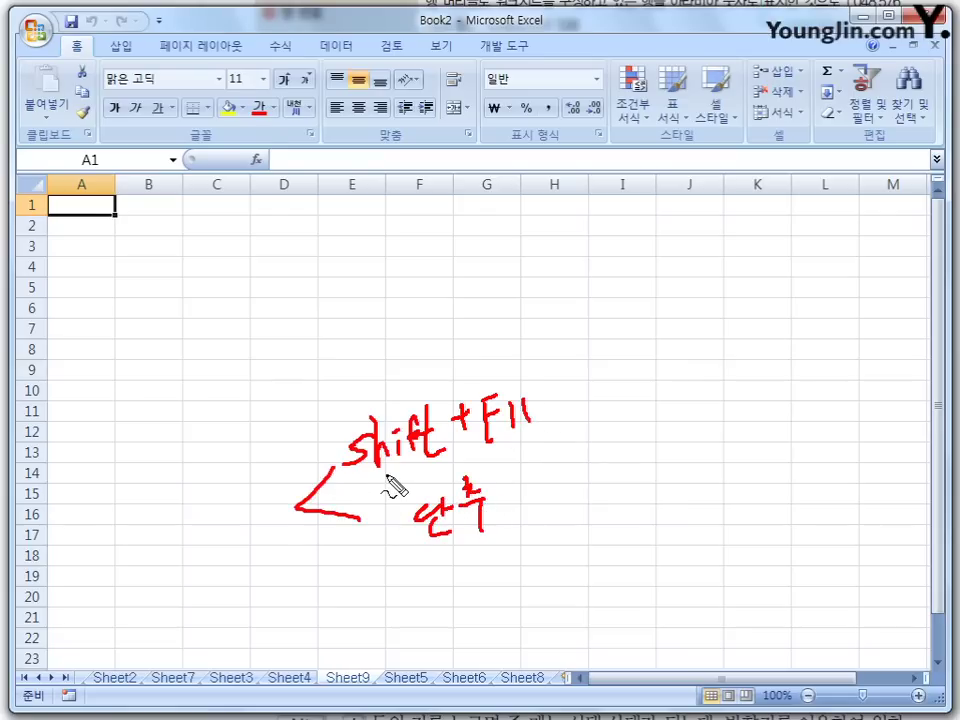
key("Escape")
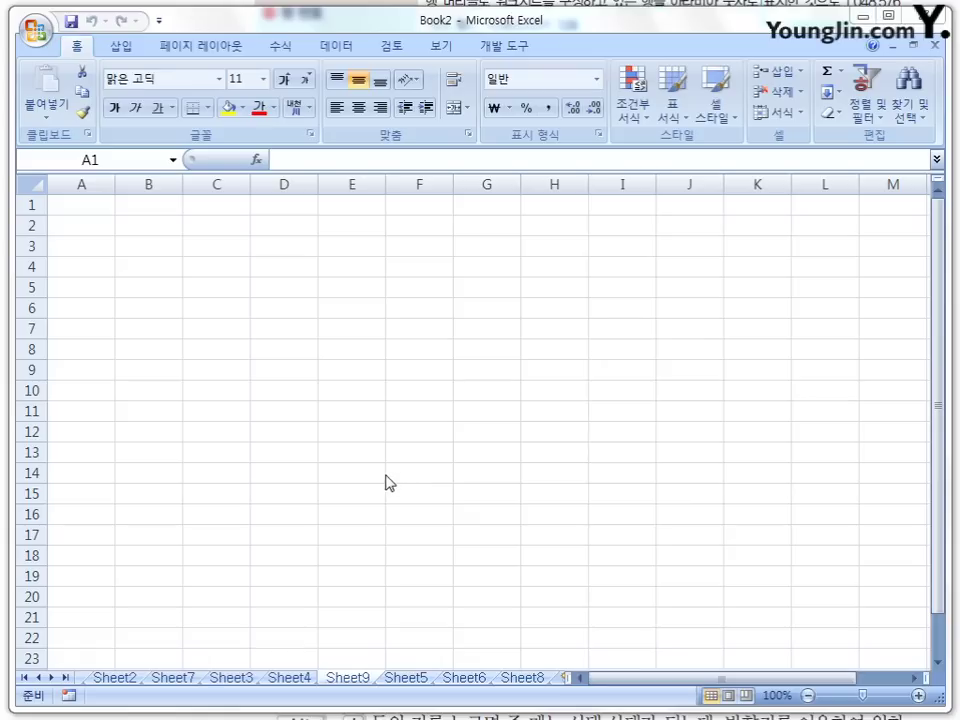
Switch to the textbook and mark in red 이동 단추 in row 20 and 시트 탭 with 변경, 이동, 복사, 삽입, 삭제 in row 21
key("alt+Tab")
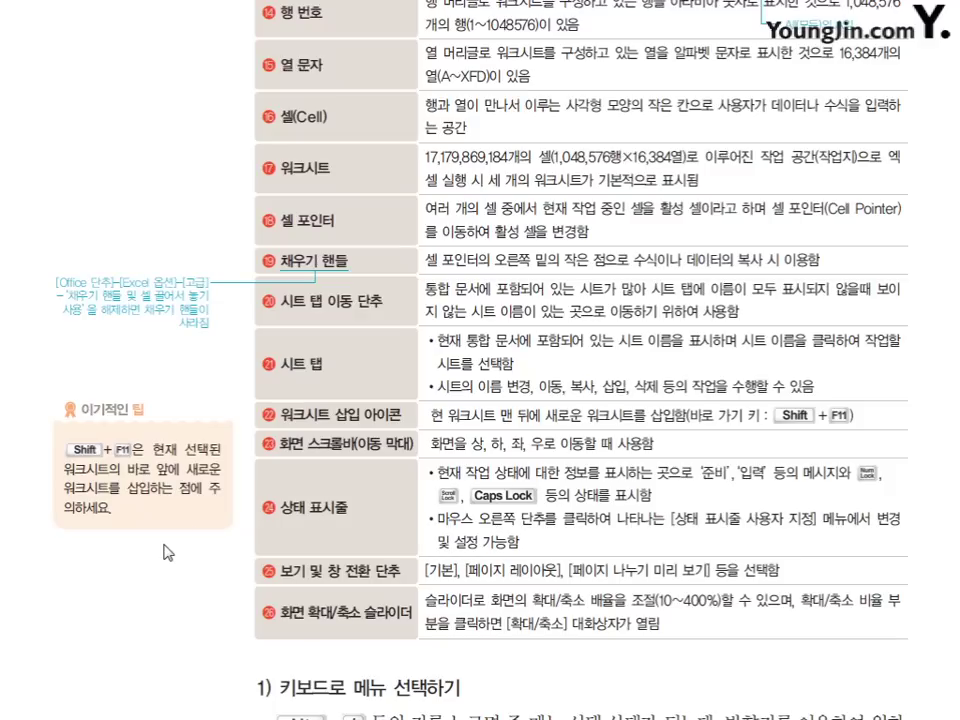
key("ctrl+p")
mouse_move(330, 300)
left_mouse_down()
mouse_move(356, 306)
mouse_move(357, 296)
mouse_move(328, 302)
left_mouse_up()
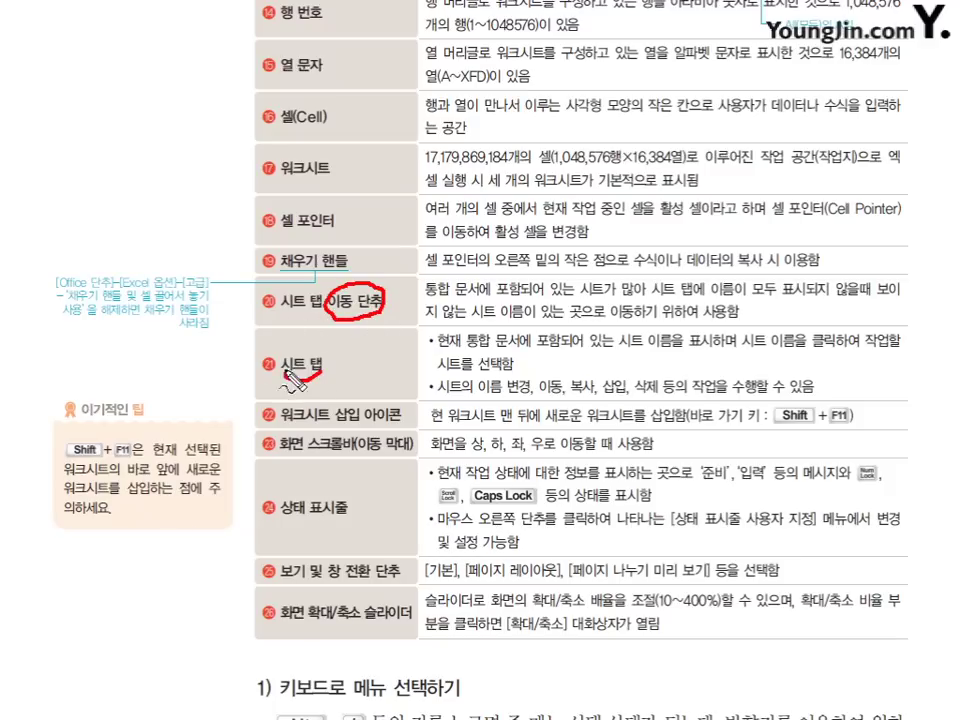
left_click_drag(290, 358, 322, 372)
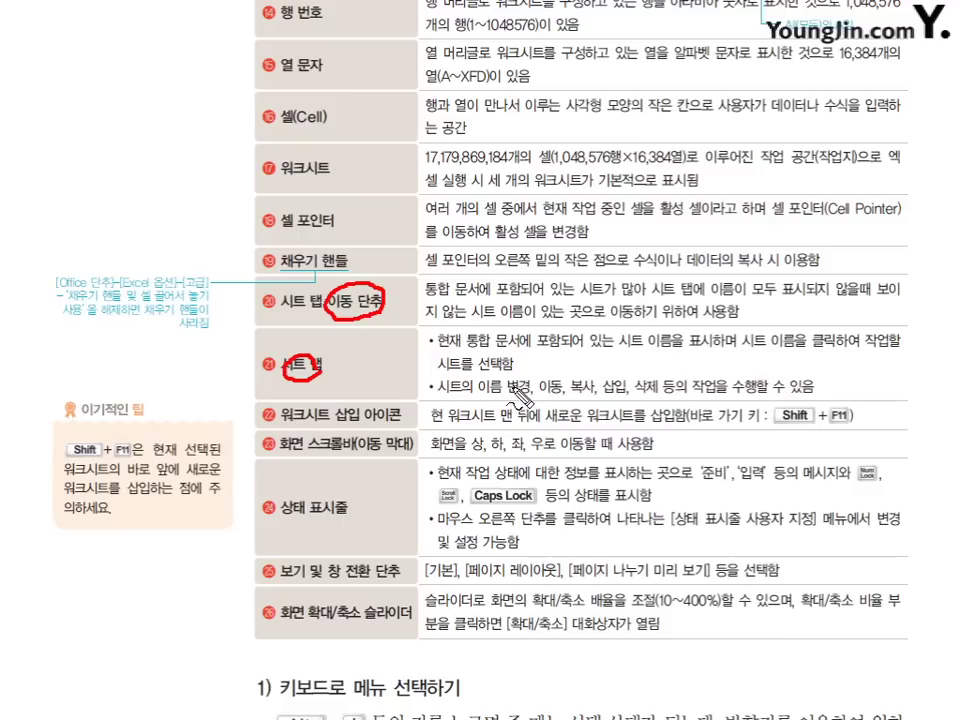
left_click_drag(482, 390, 596, 395)
left_click_drag(604, 396, 660, 394)
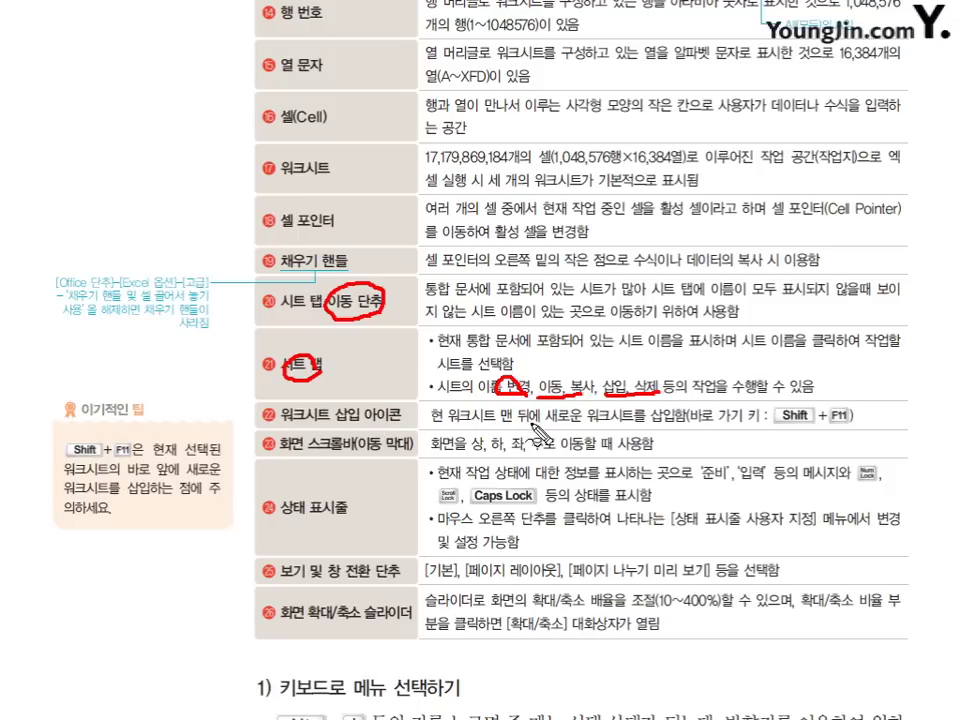
Underline 새로운 워크시트 and circle Shift + F11 in textbook row 22 in red, and clear all markings
left_click_drag(548, 421, 640, 421)
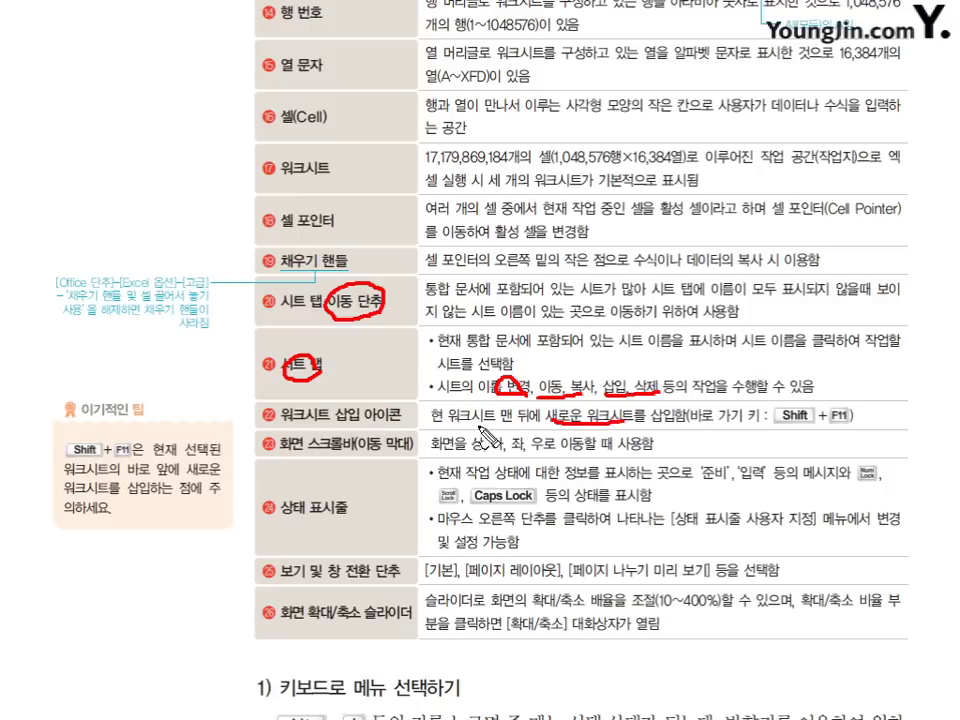
mouse_move(840, 425)
left_mouse_down()
mouse_move(800, 431)
mouse_move(776, 414)
mouse_move(855, 412)
left_mouse_up()
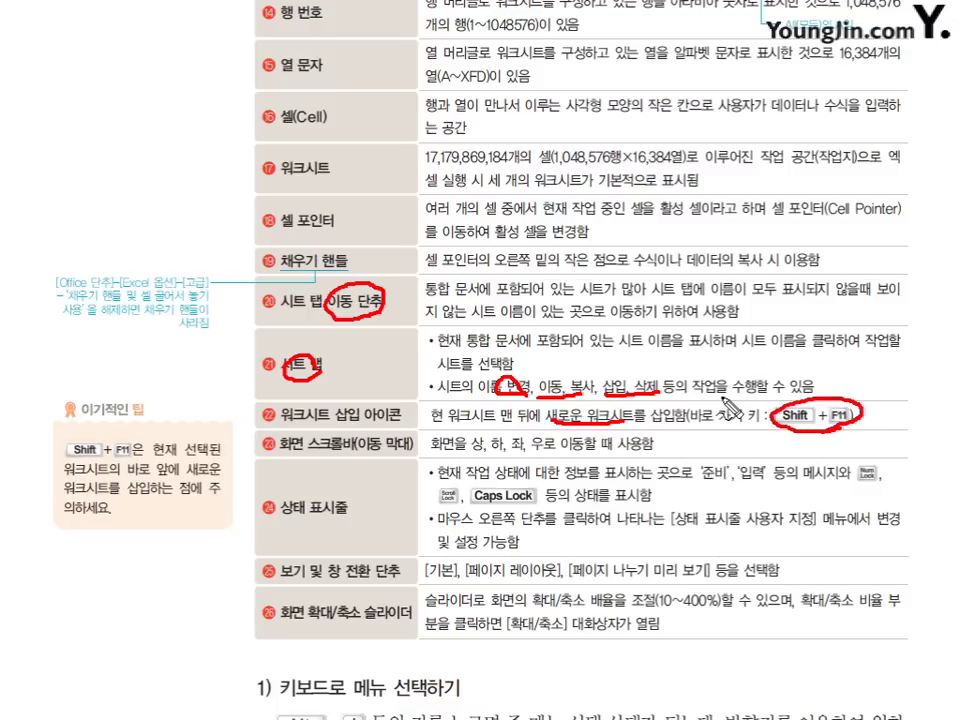
key("Escape")
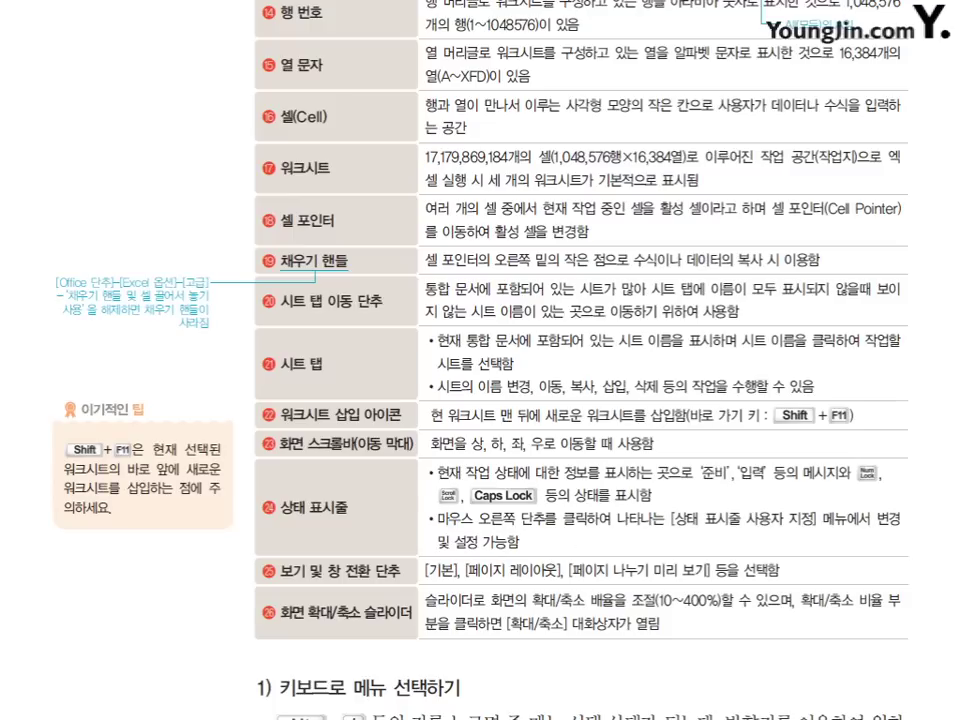
Return to the Book2 workbook in Excel and delete the worksheets Sheet9, Sheet5 and Sheet6
key("alt+Tab")
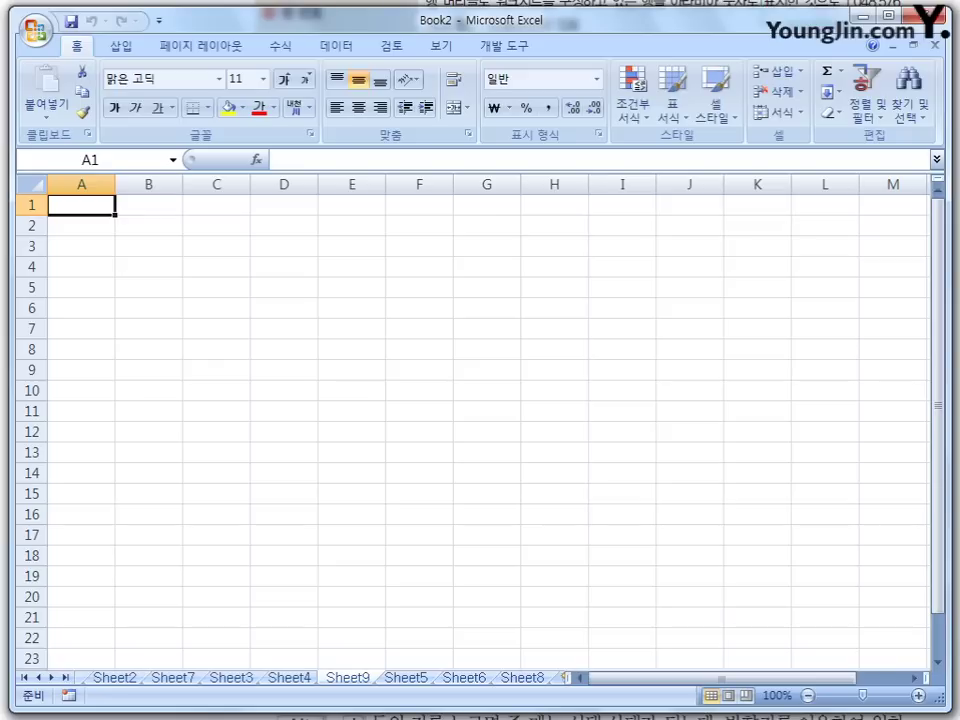
right_click(361, 681)
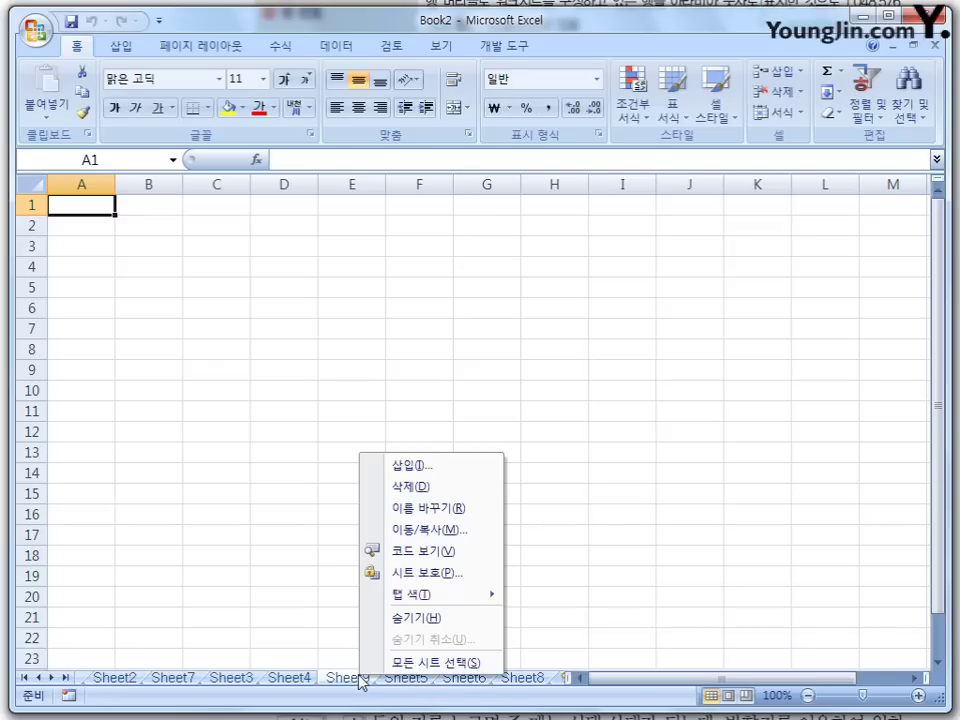
left_click(468, 486)
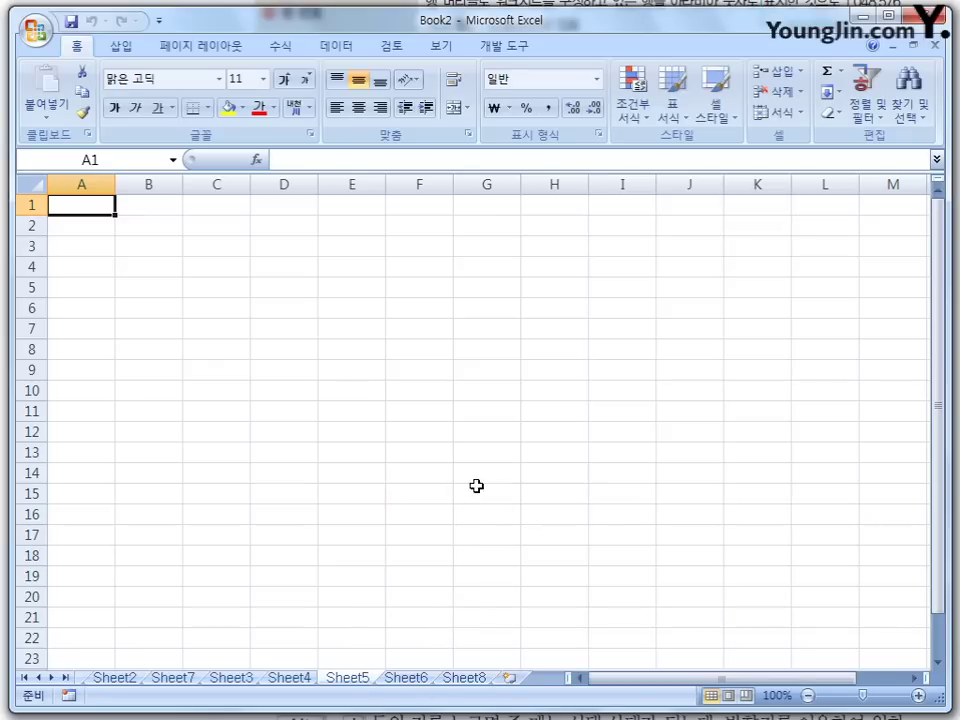
right_click(361, 680)
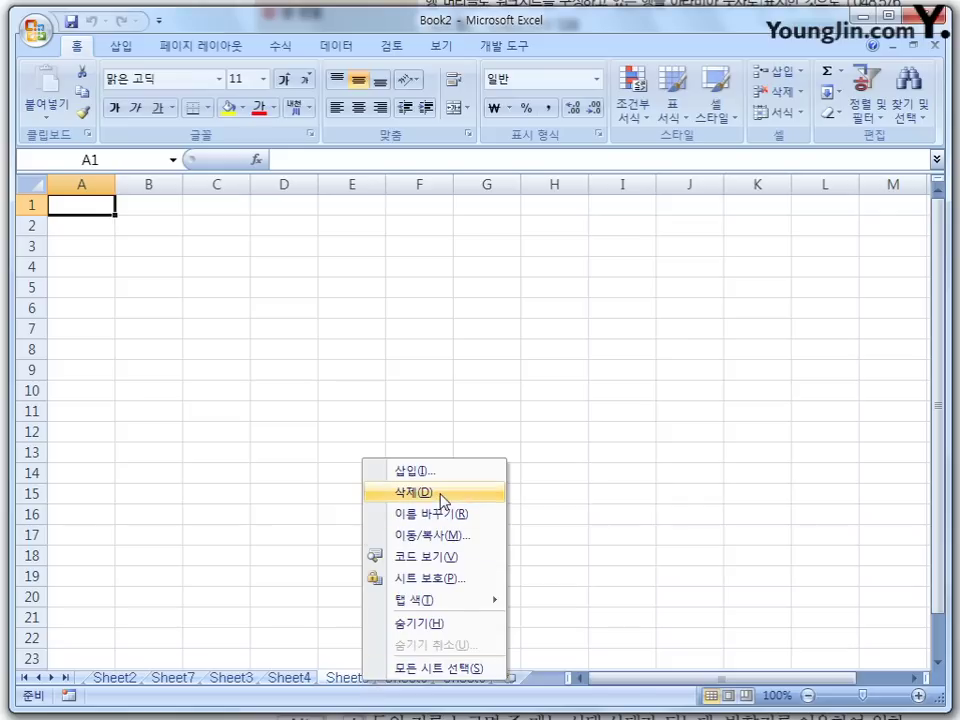
left_click(441, 496)
right_click(366, 680)
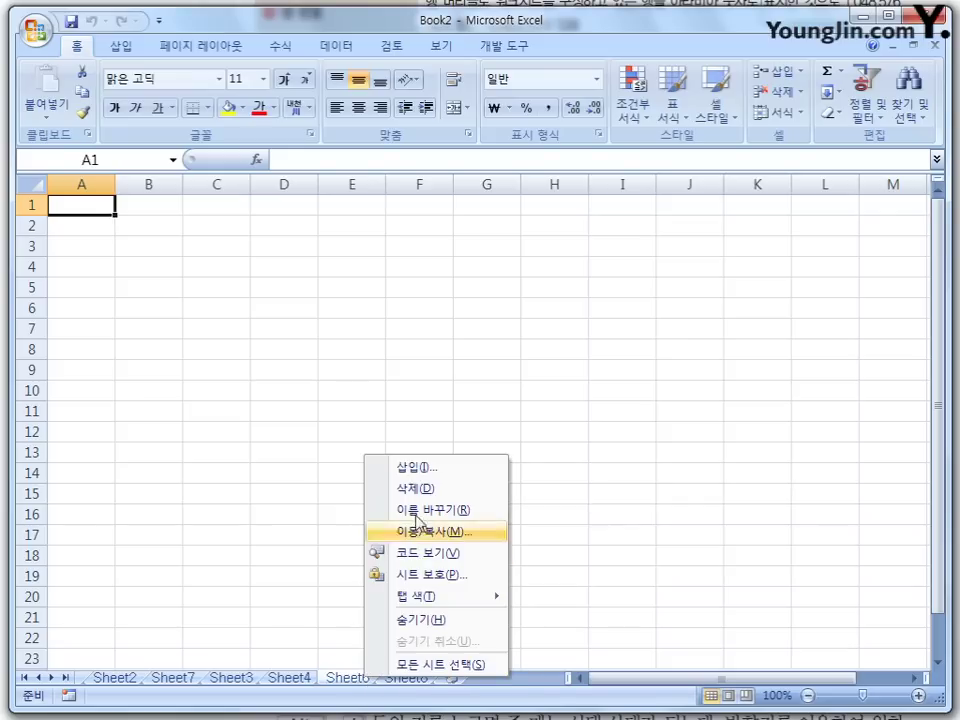
left_click(428, 490)
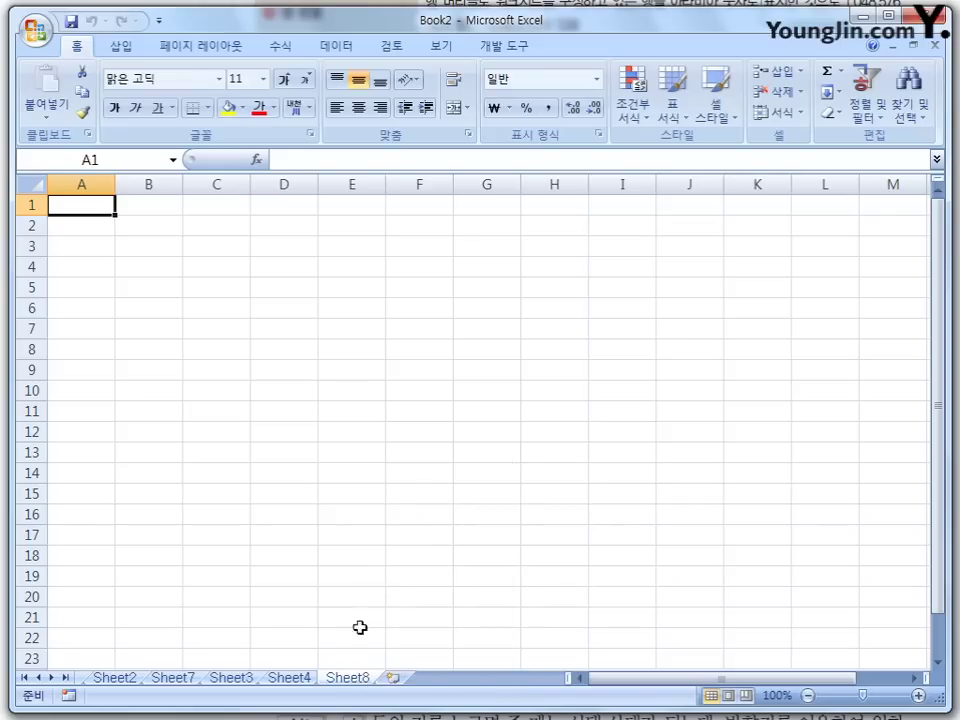
Rename the worksheet Sheet8 as tttt and select cell F17 on it
right_click(340, 682)
left_click(432, 514)
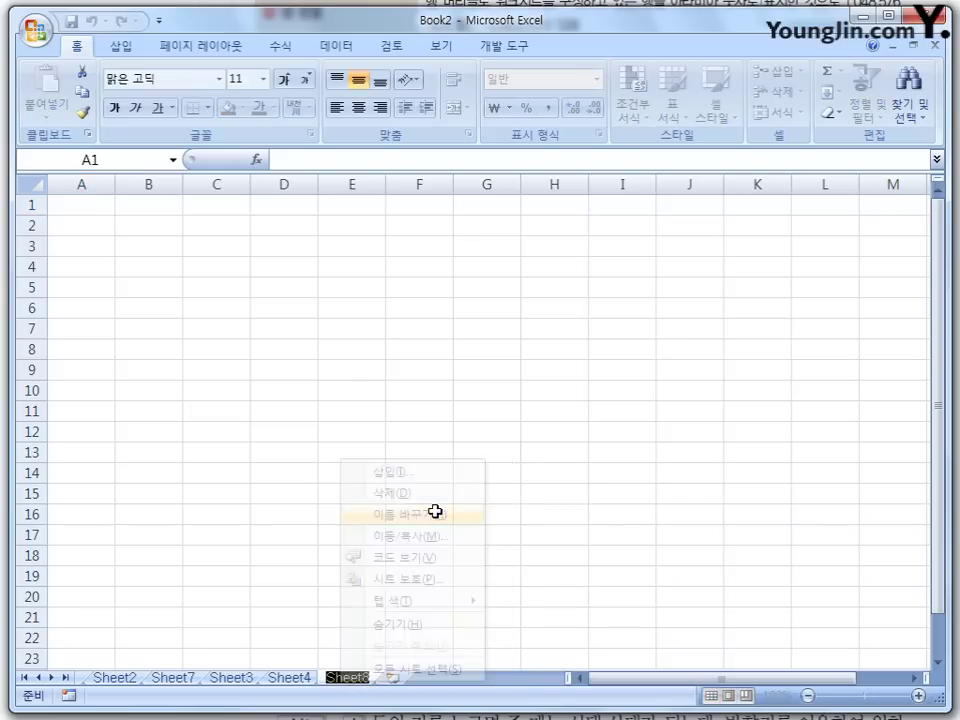
type("tttt")
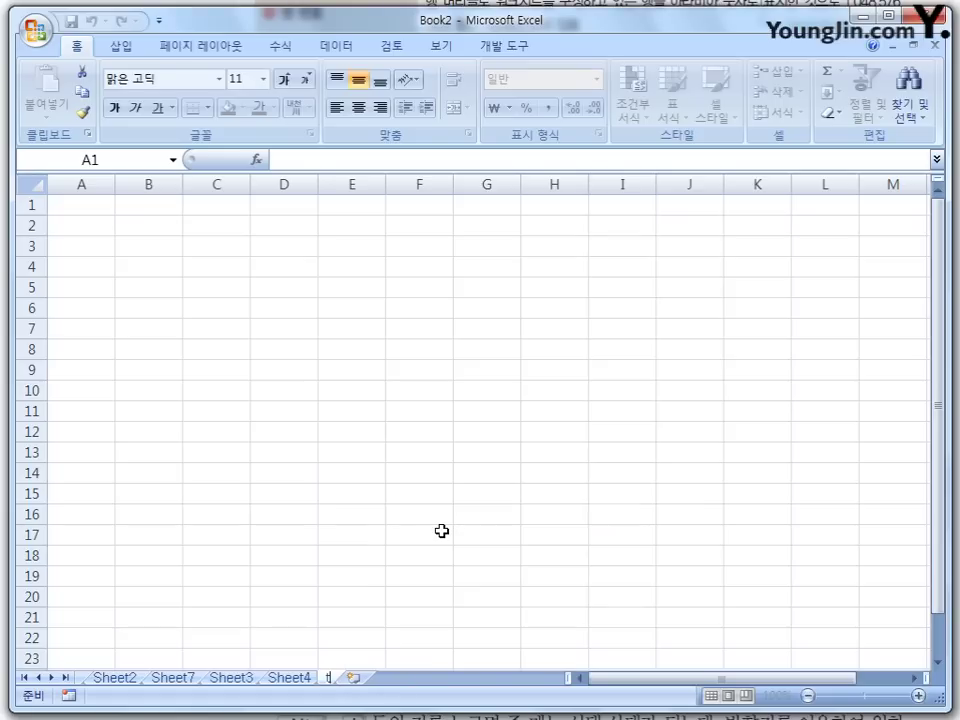
left_click(435, 536)
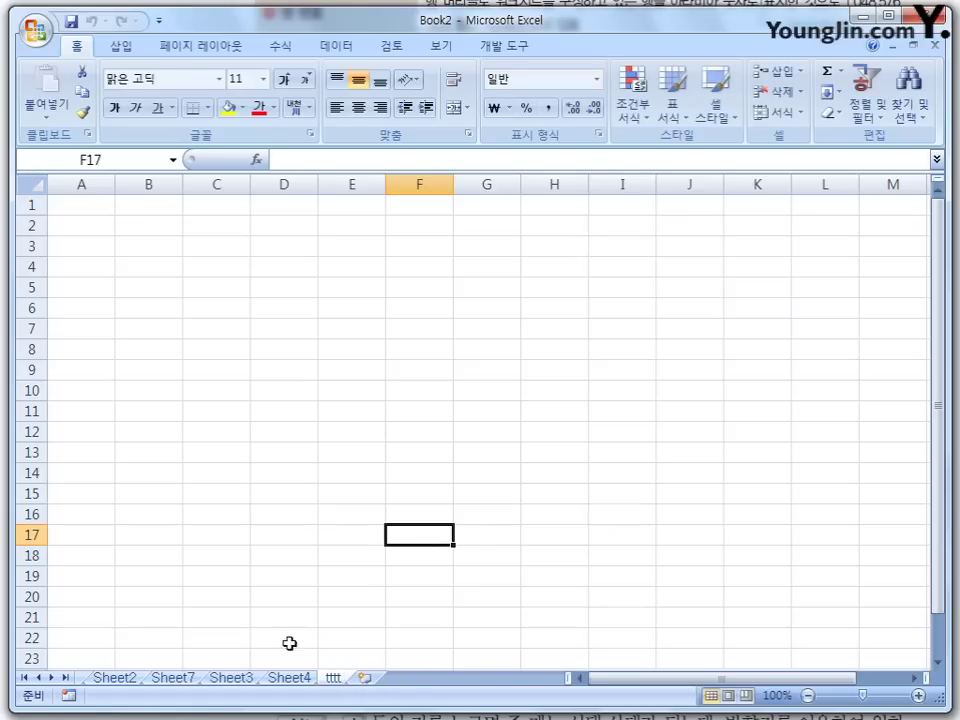
Create a copy of the worksheet Sheet4 within Book2 and place it before Sheet1
right_click(303, 680)
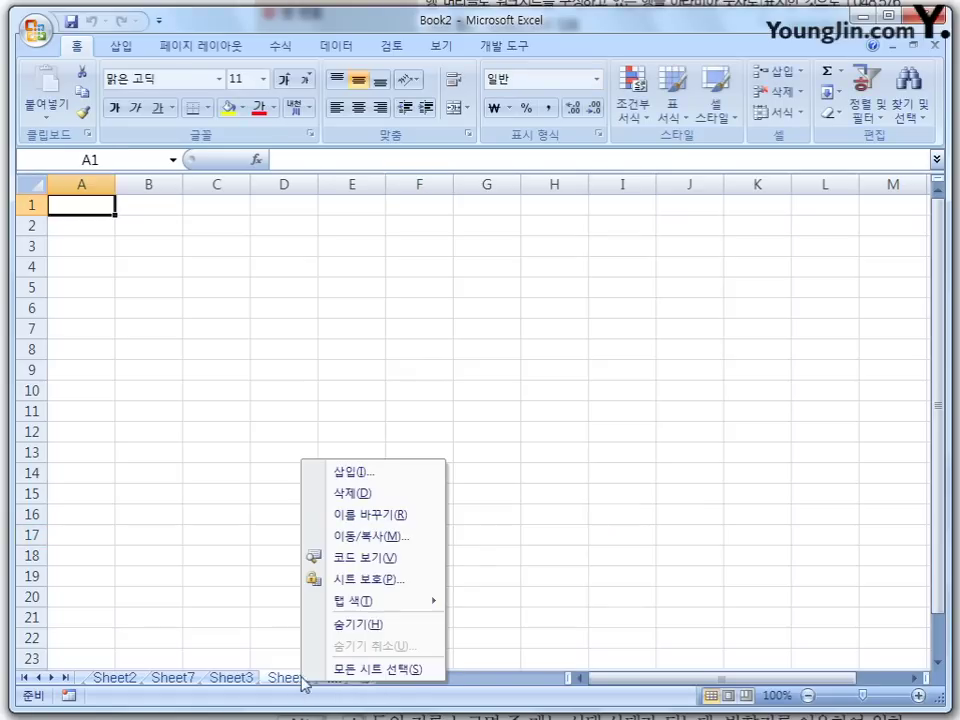
left_click(394, 538)
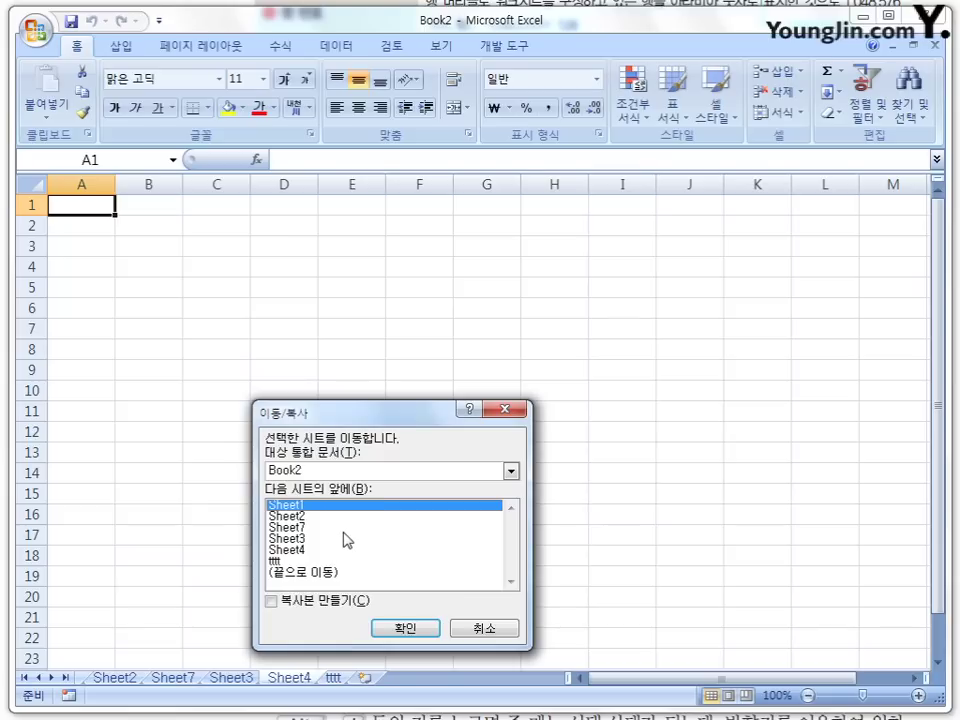
left_click(271, 602)
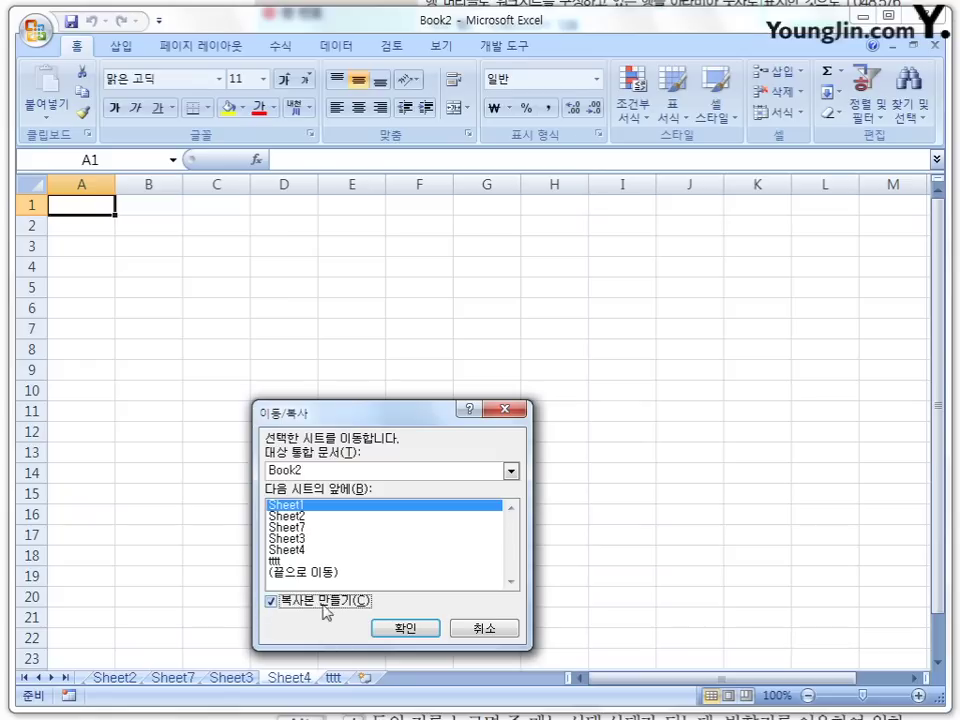
left_click(403, 628)
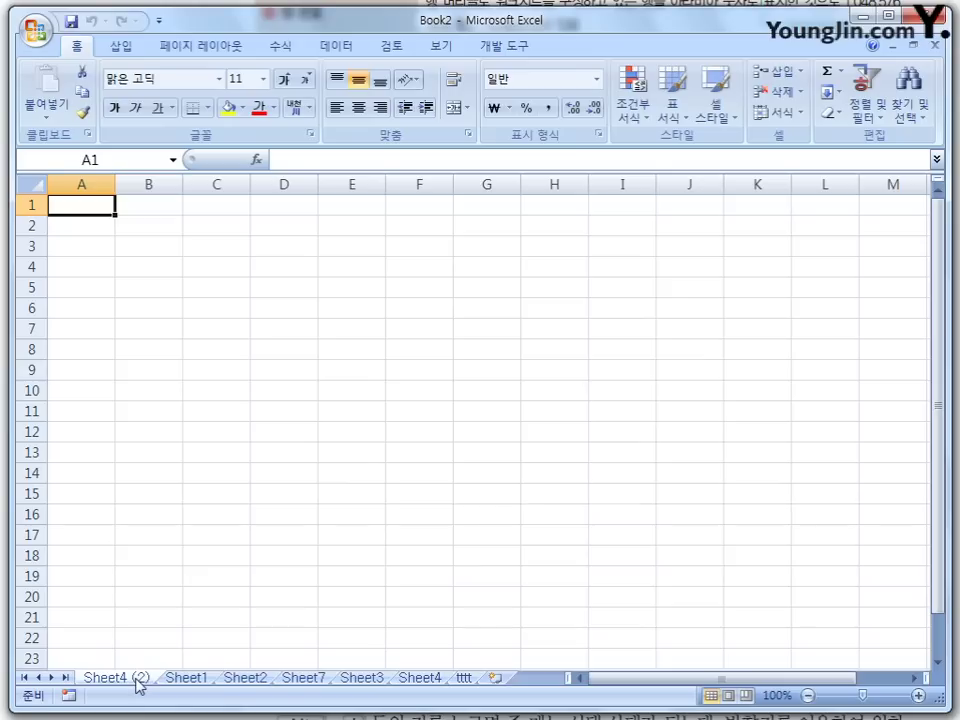
Set the tab colour of the worksheet Sheet1 to standard red
right_click(207, 678)
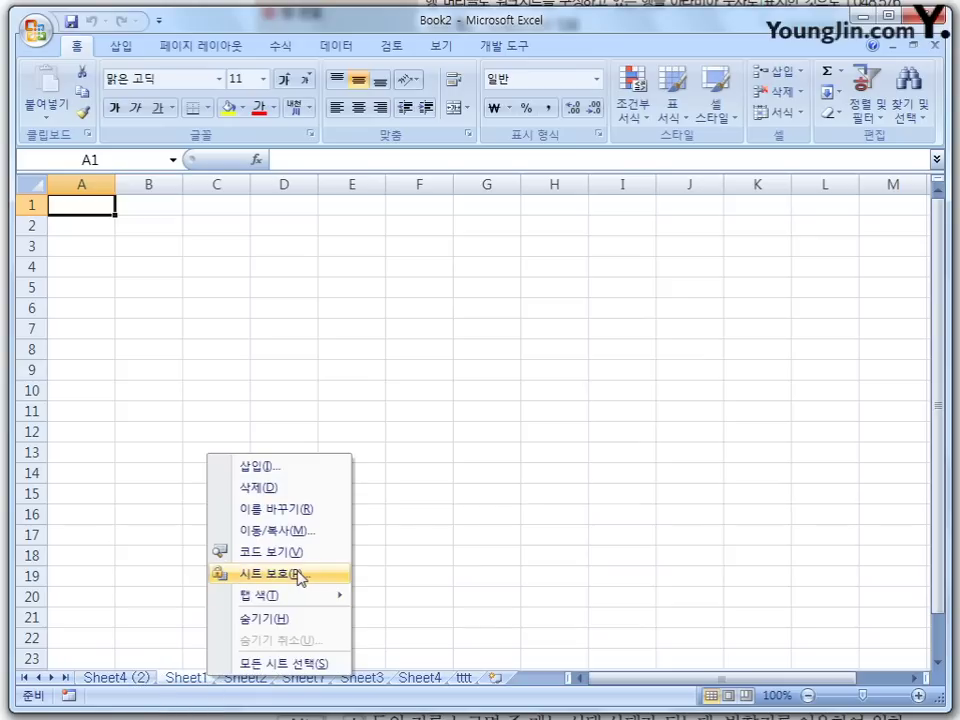
mouse_move(308, 597)
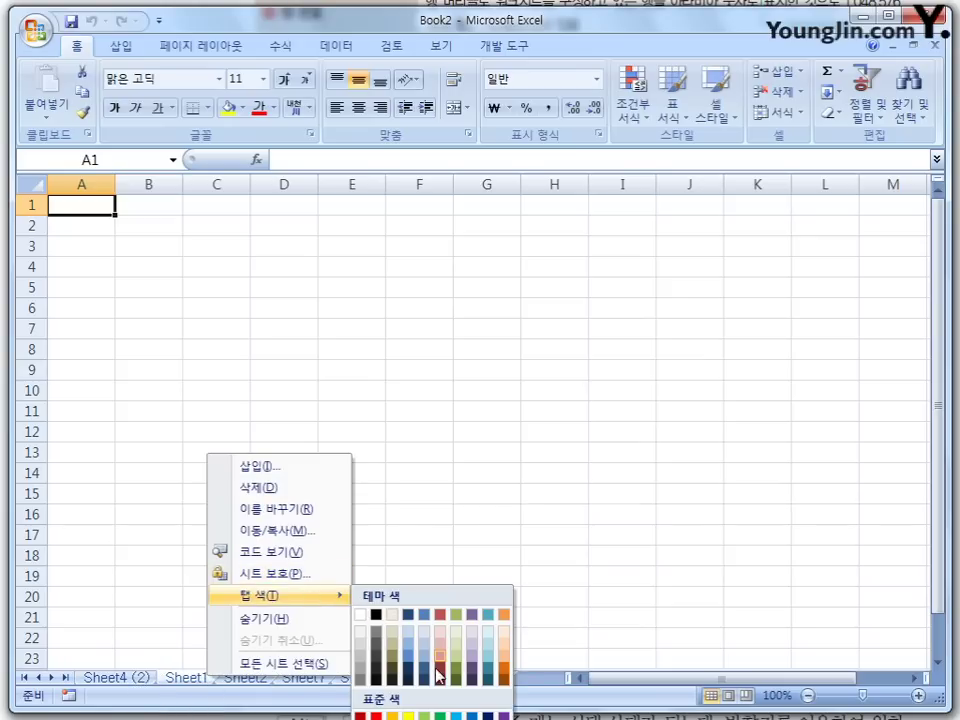
left_click(374, 716)
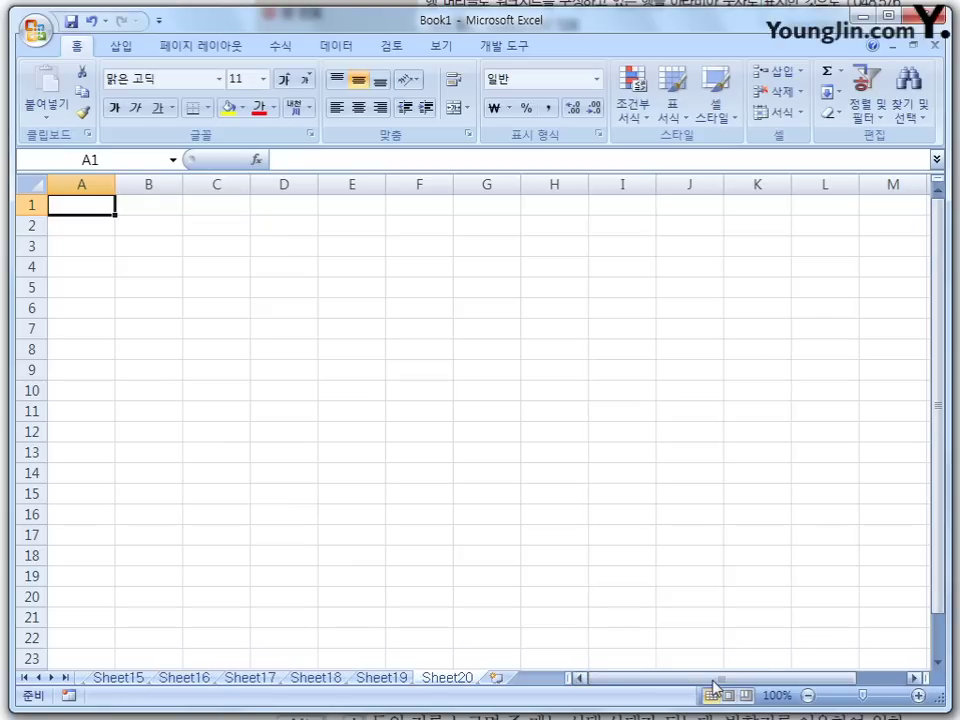
In Book1, try out the scroll bars on Sheet20 and scroll horizontally until column C comes first
left_click_drag(715, 683, 677, 681)
left_click_drag(939, 407, 932, 468)
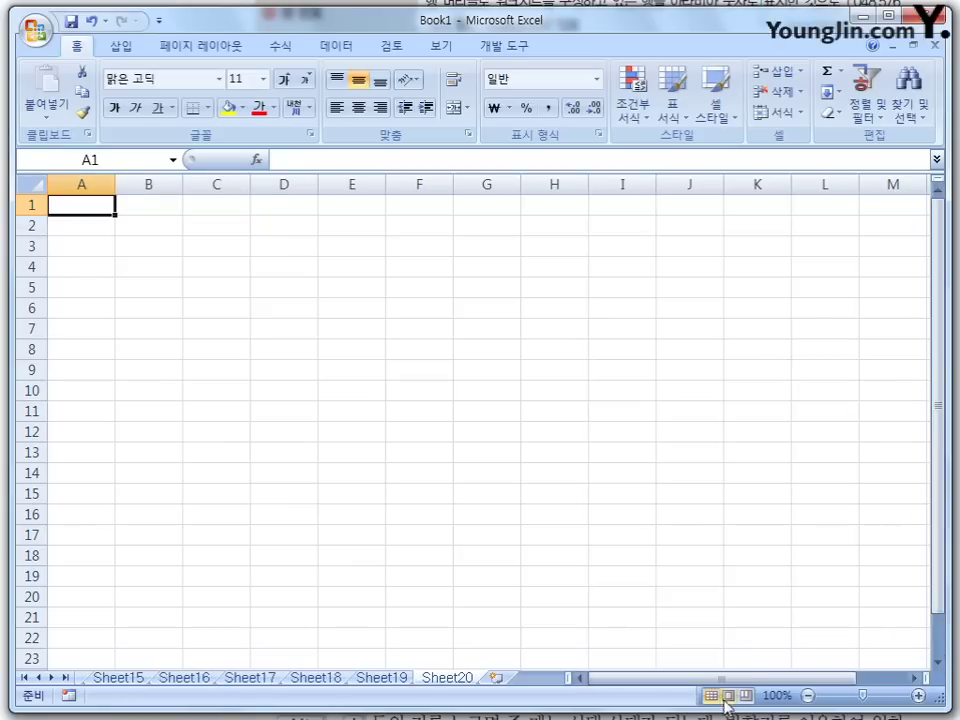
left_click_drag(724, 681, 790, 684)
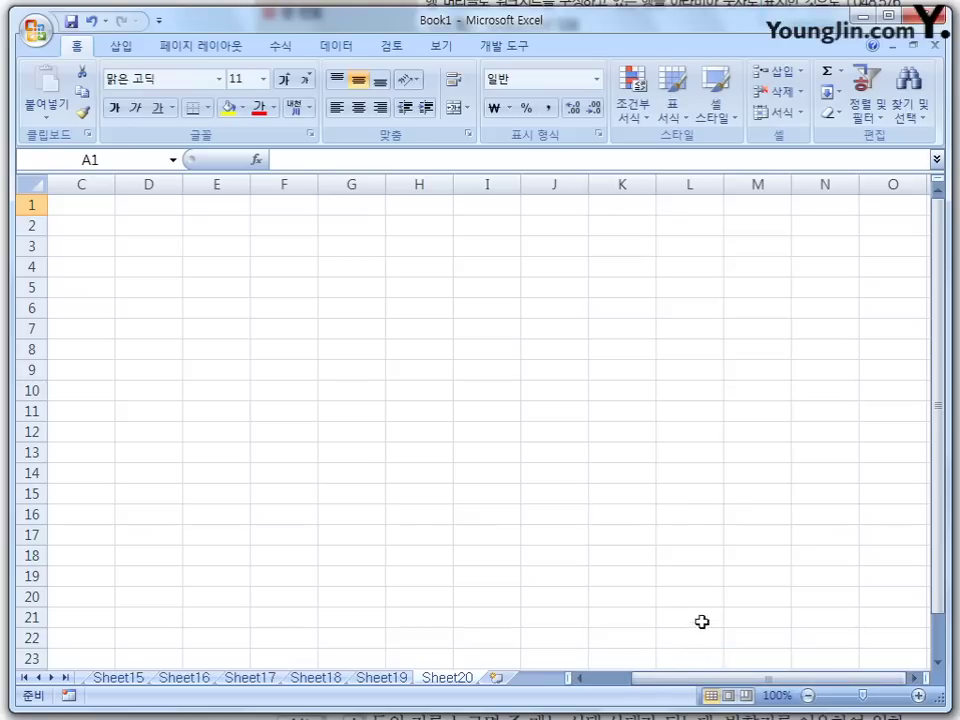
Display the status bar customization options, close them, and turn on Caps Lock
right_click(296, 703)
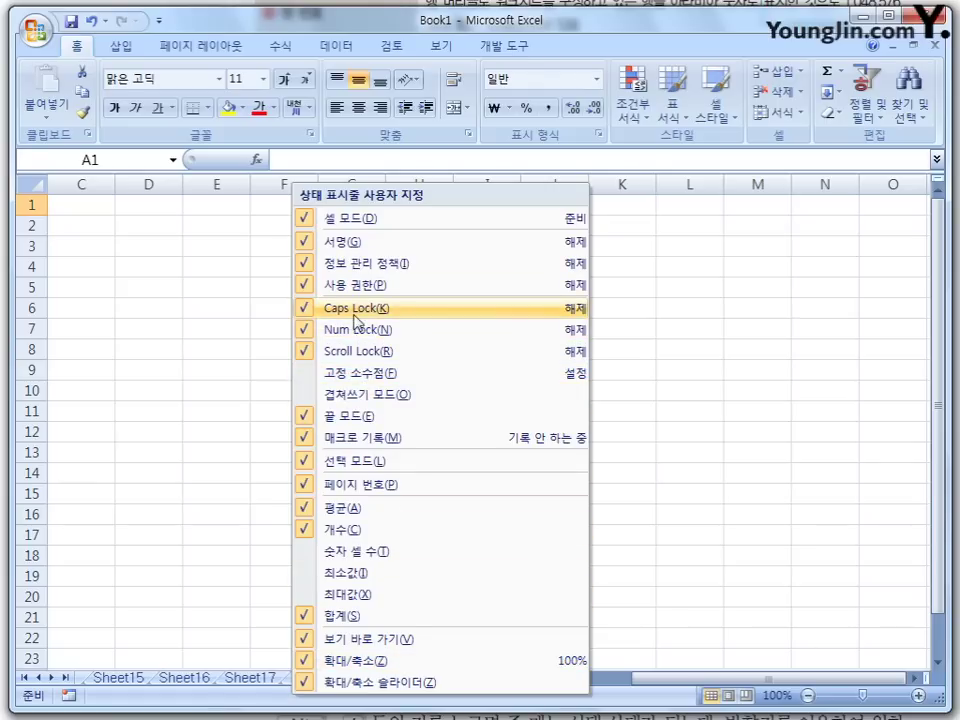
left_click(660, 322)
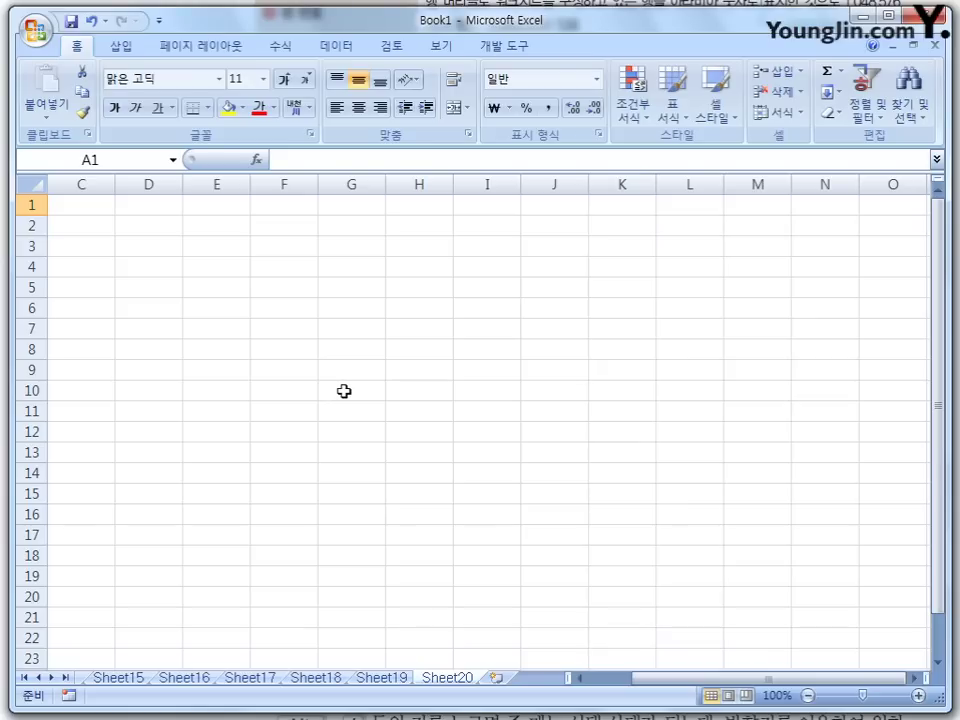
key("Caps_Lock")
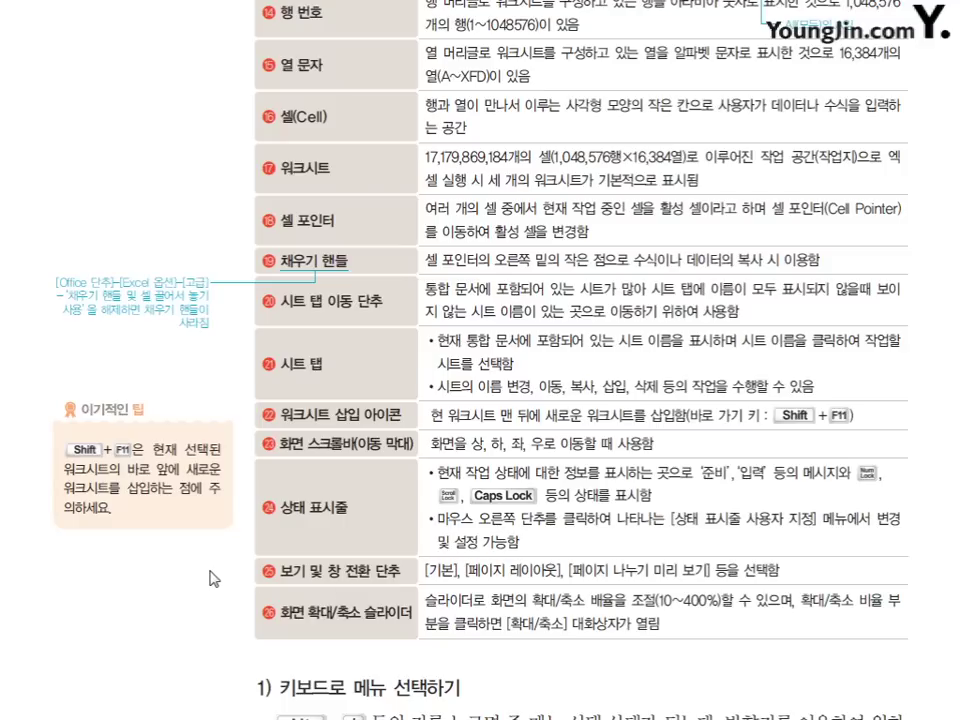
In the textbook, circle 상태 표시줄 in row 24 with the red pen and clear the marking
key("ctrl+p")
mouse_move(352, 506)
left_mouse_down()
mouse_move(318, 536)
mouse_move(305, 498)
left_mouse_up()
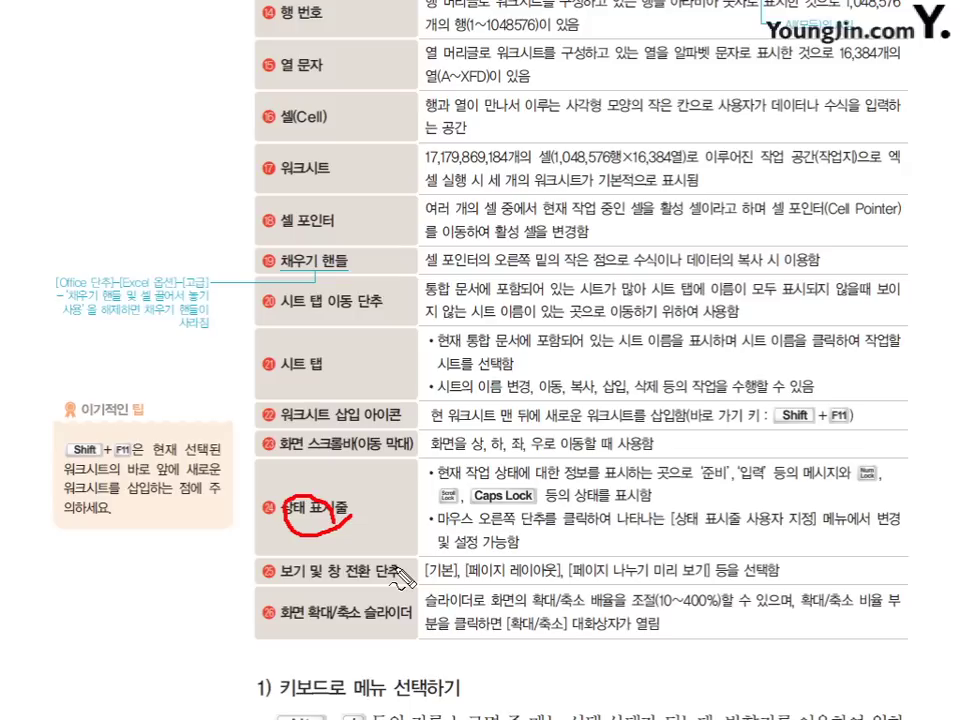
key("Escape")
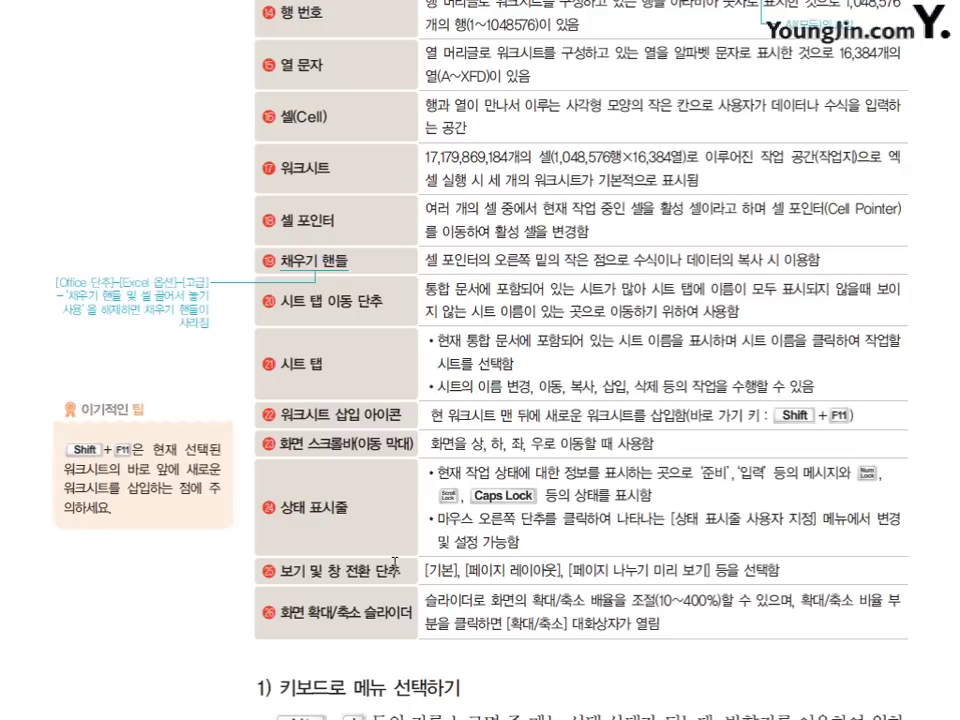
Switch to Book2 in Excel and zoom Sheet2 out to 10%, in to 400%, and back to 100%
key("alt+Tab")
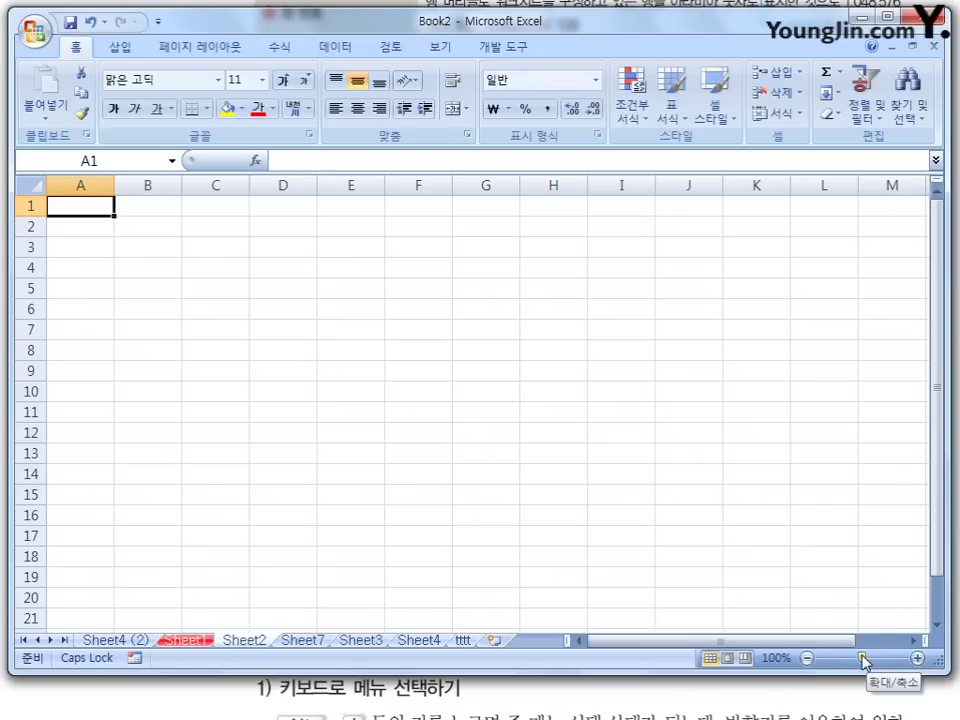
left_click_drag(863, 658, 819, 662)
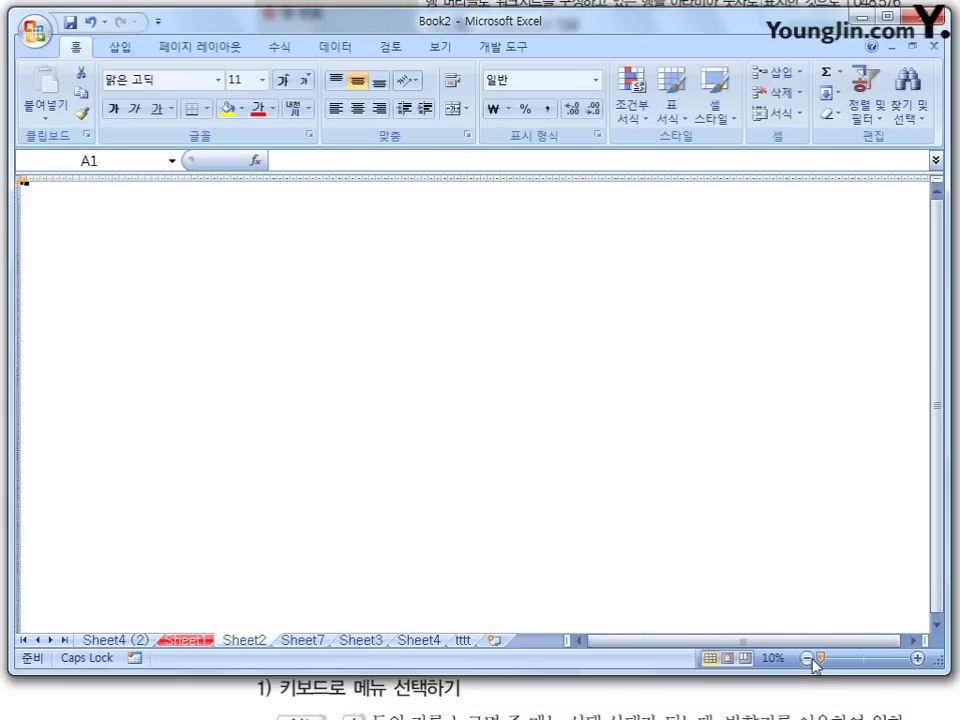
left_click_drag(815, 662, 909, 667)
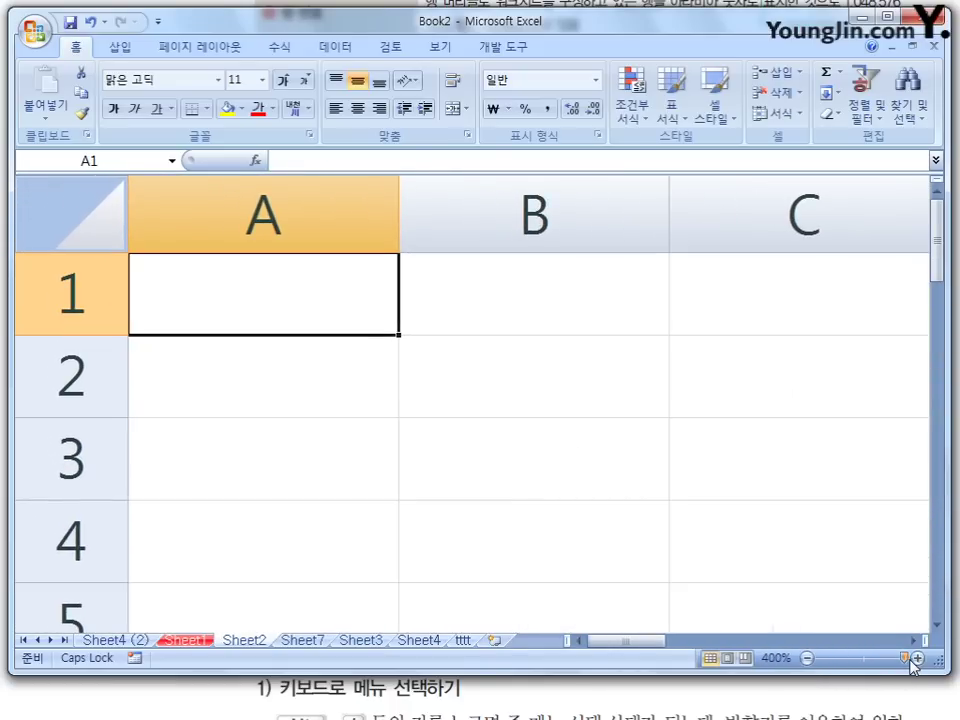
left_click_drag(911, 665, 866, 670)
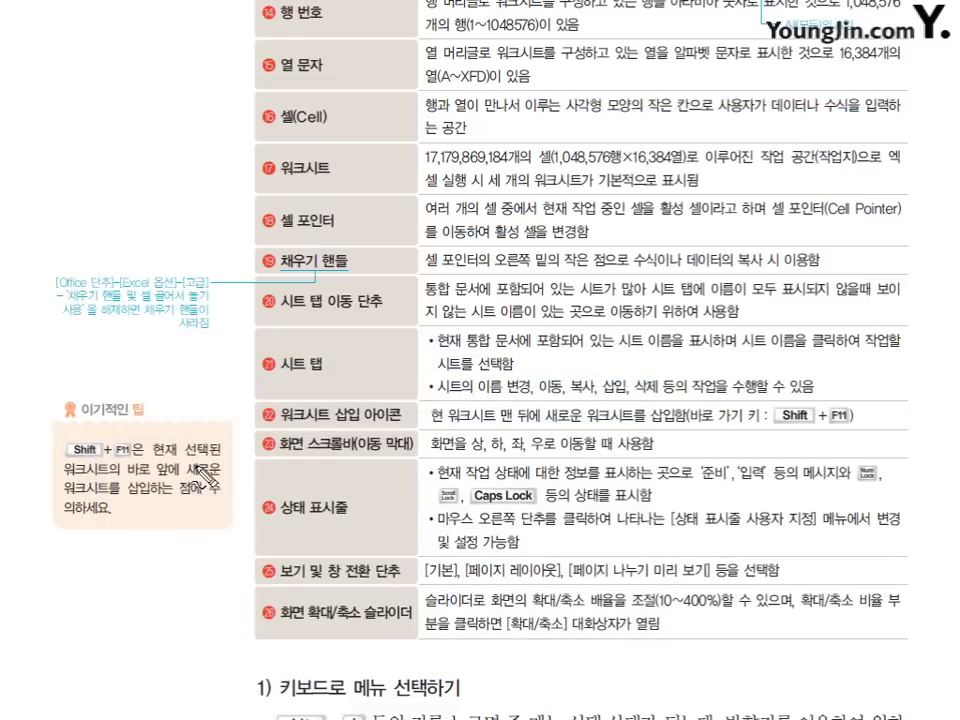
In textbook row 26, underline 화면 확대/축소 슬라이더 and circle 10~400% in red, and clear the markings
left_click_drag(284, 622, 381, 622)
mouse_move(716, 618)
left_mouse_down()
mouse_move(688, 622)
mouse_move(664, 600)
mouse_move(700, 612)
left_mouse_up()
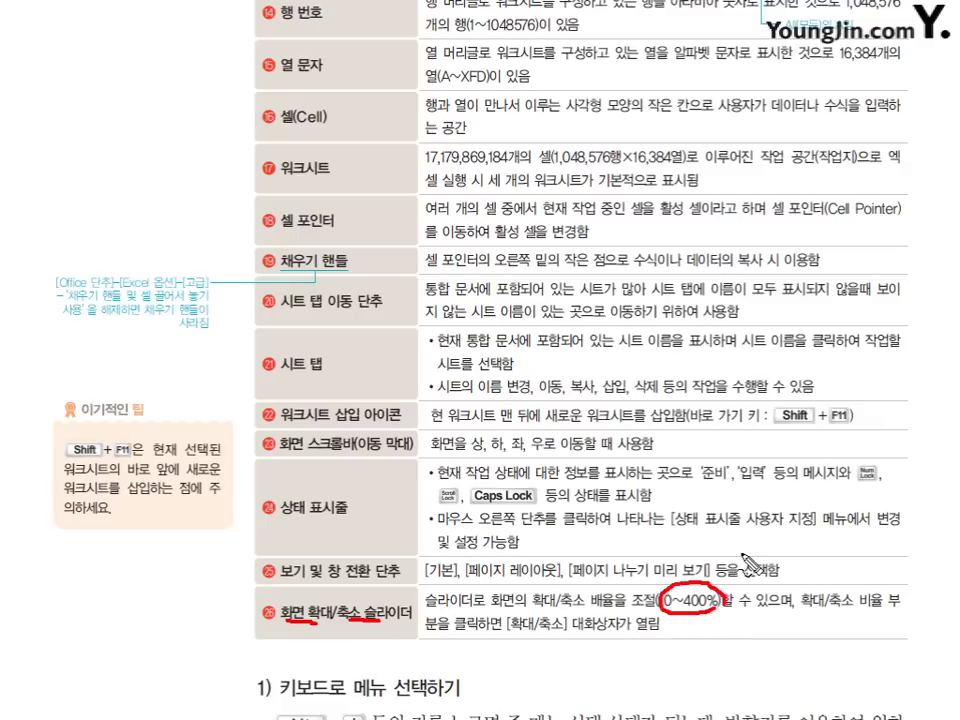
key("Escape")
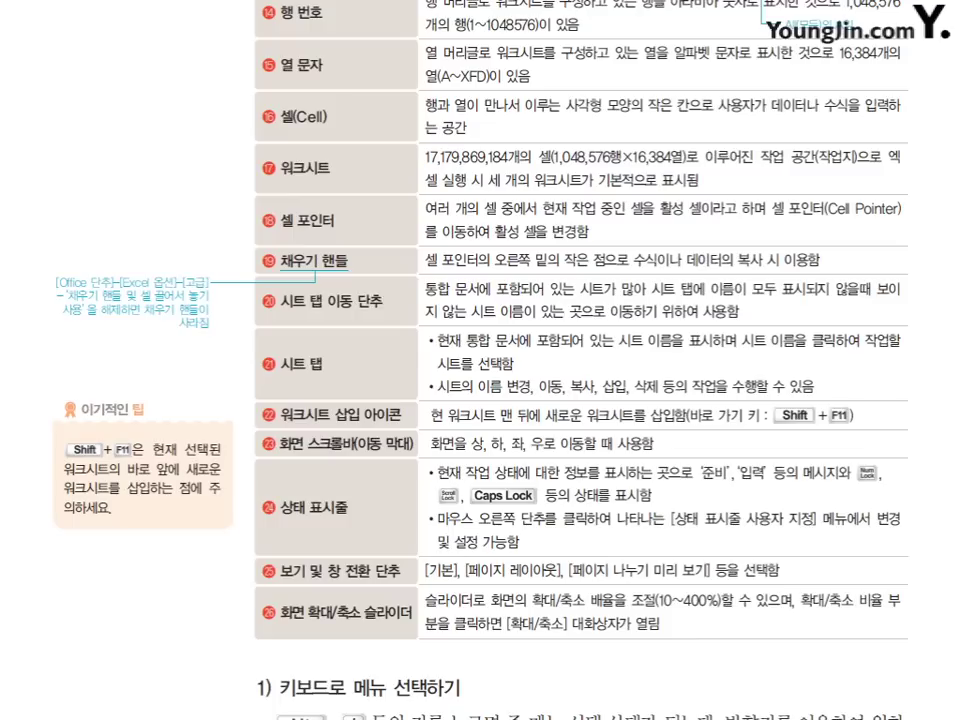
Return to Book2 in Excel and display the ribbon's main key tips and those for 홈, dismissing them each time
scroll(480, 360, "down", 5)
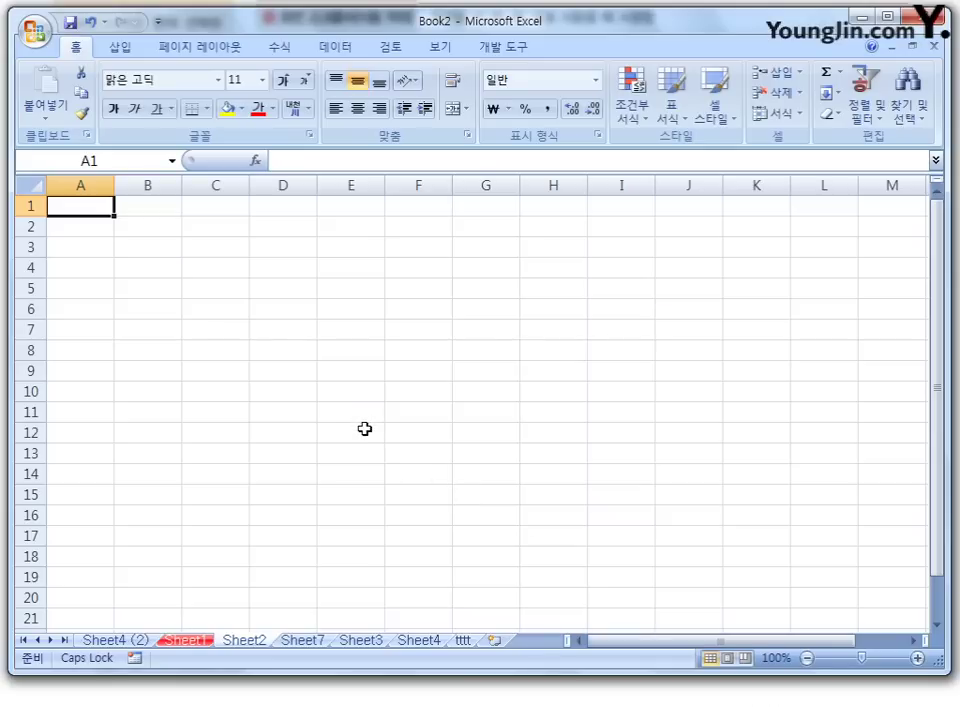
key("alt")
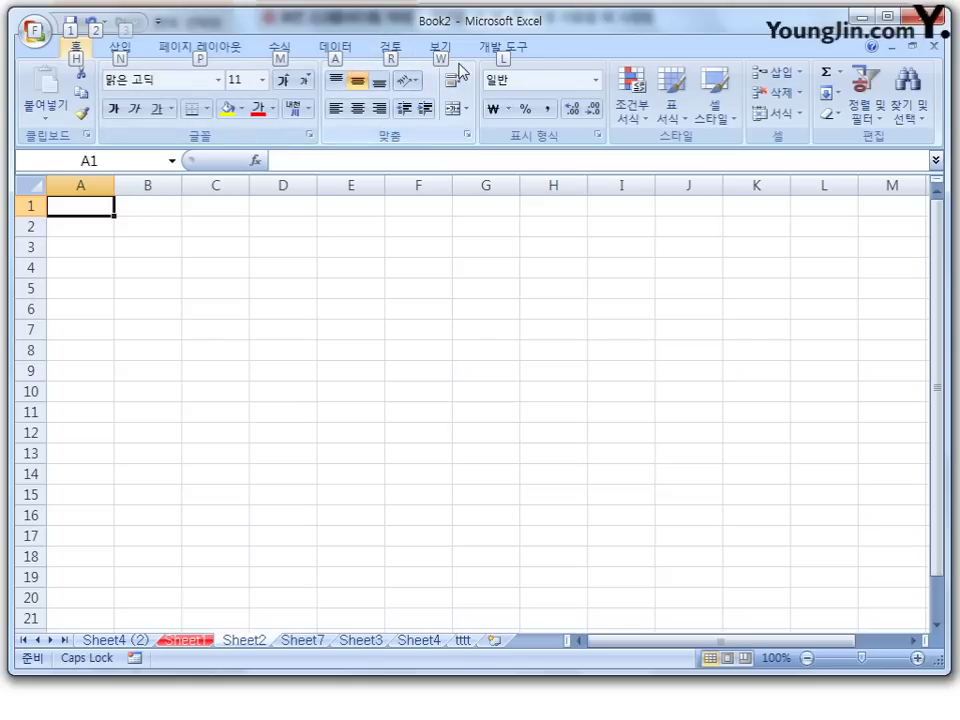
left_click(366, 314)
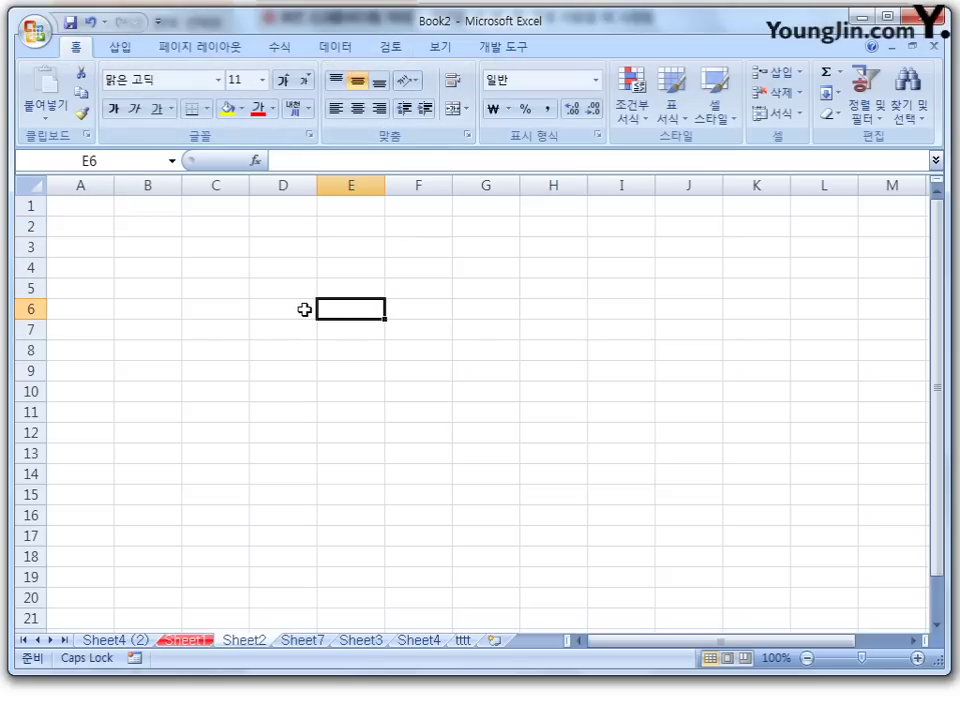
key("alt")
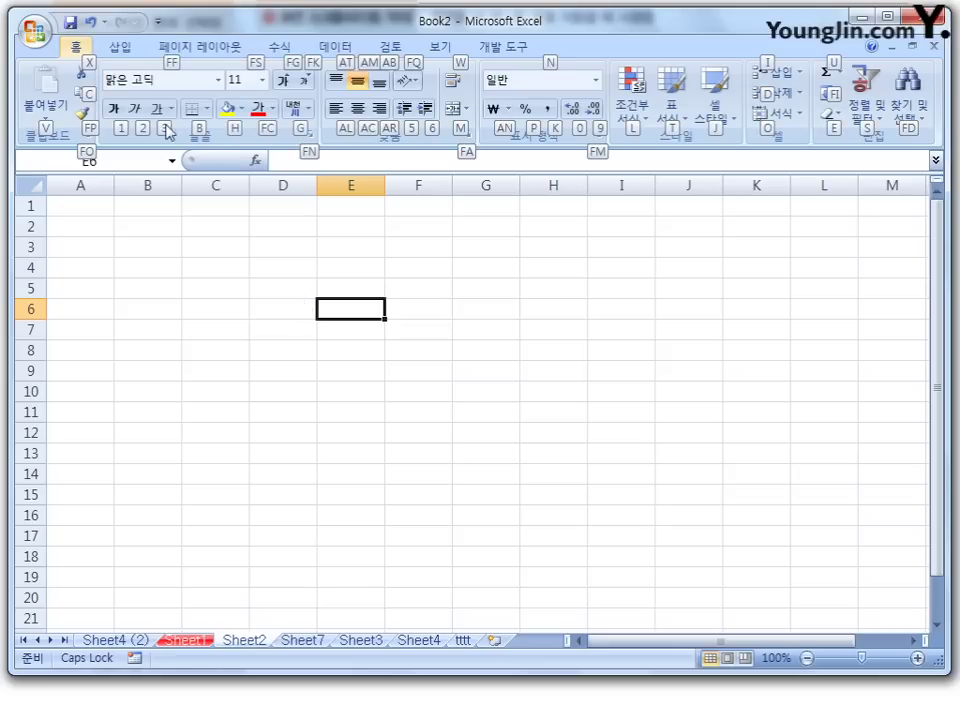
left_click(253, 350)
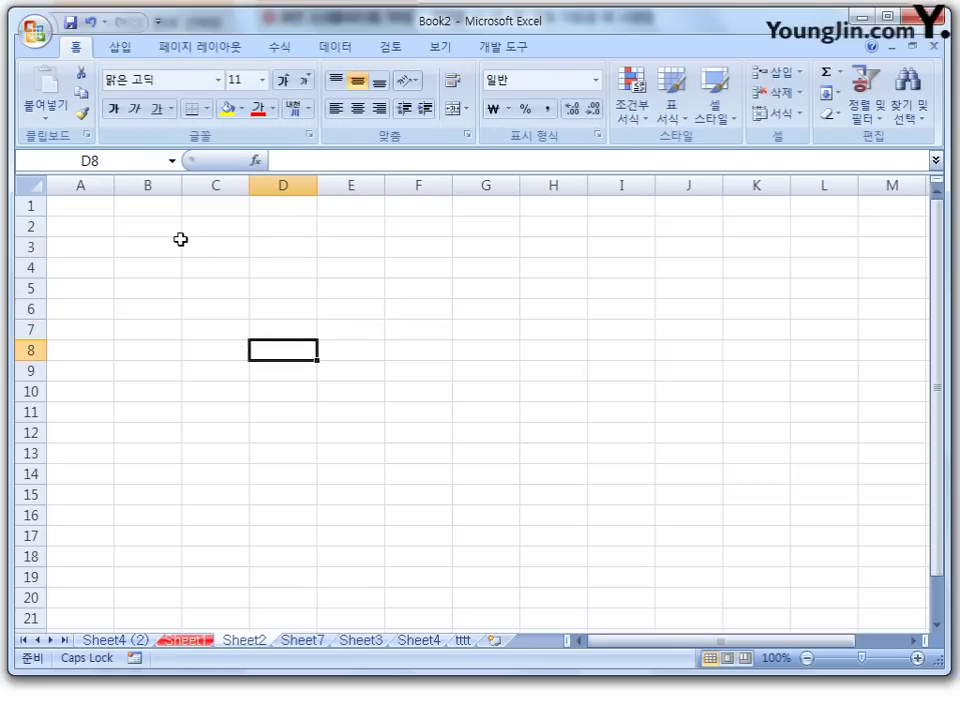
Show the 삽입 commands, return to 홈 using its keyboard access key, and dismiss the key tips
left_click(120, 46)
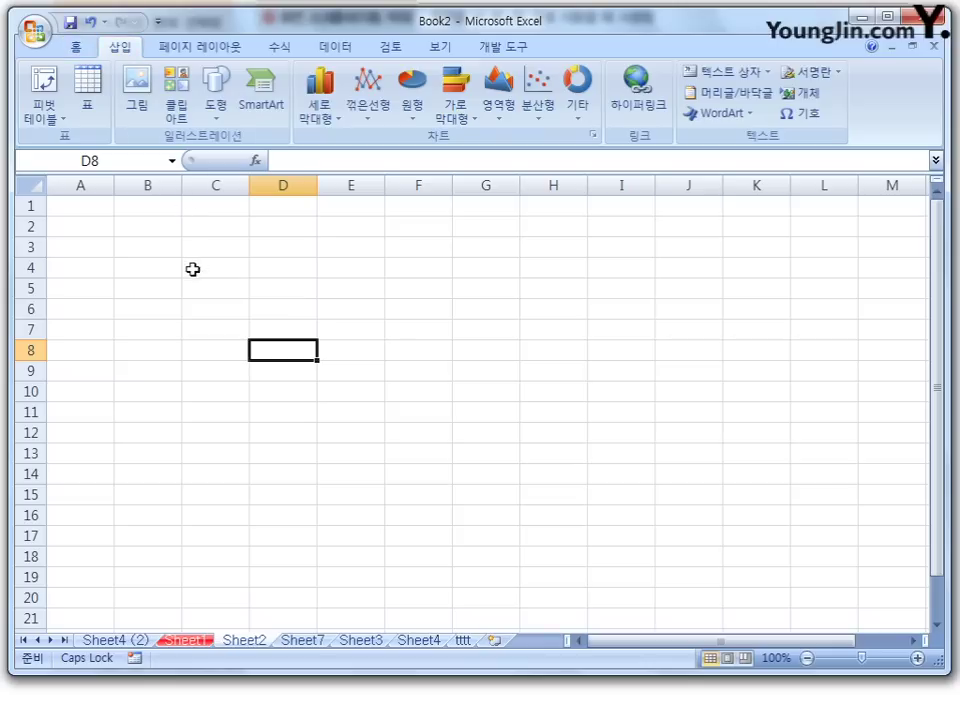
key("alt+h")
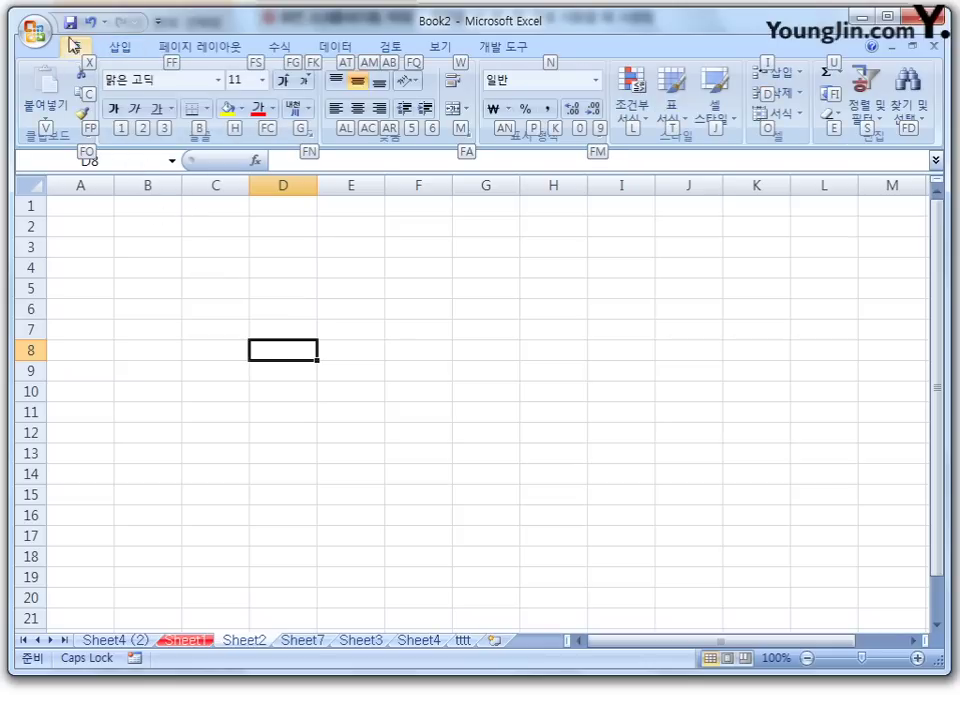
left_click(195, 283)
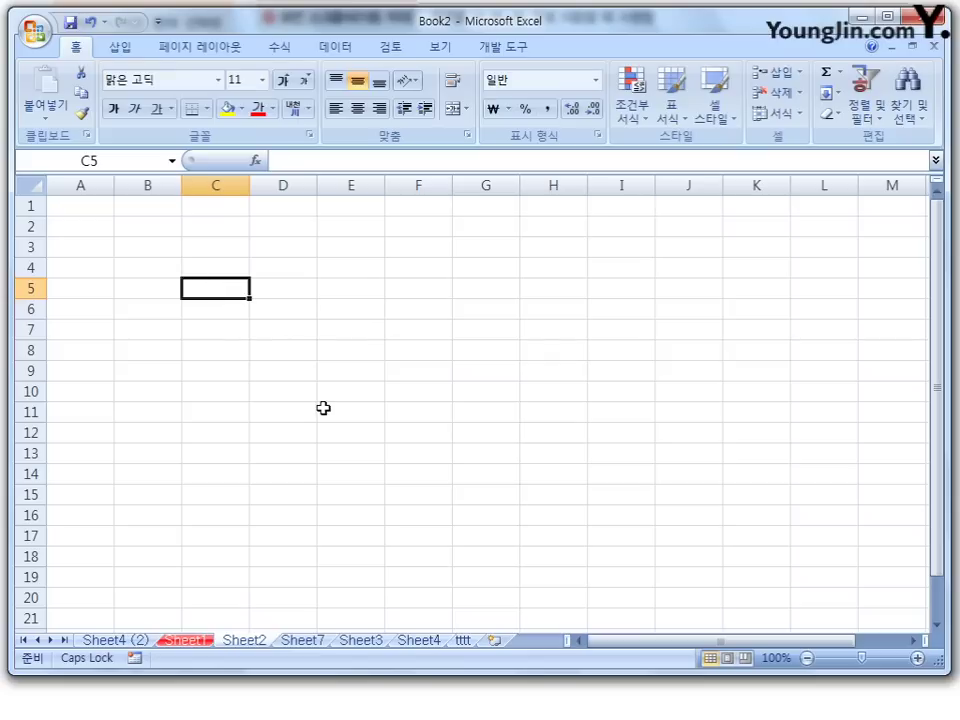
key("alt")
left_click(392, 330)
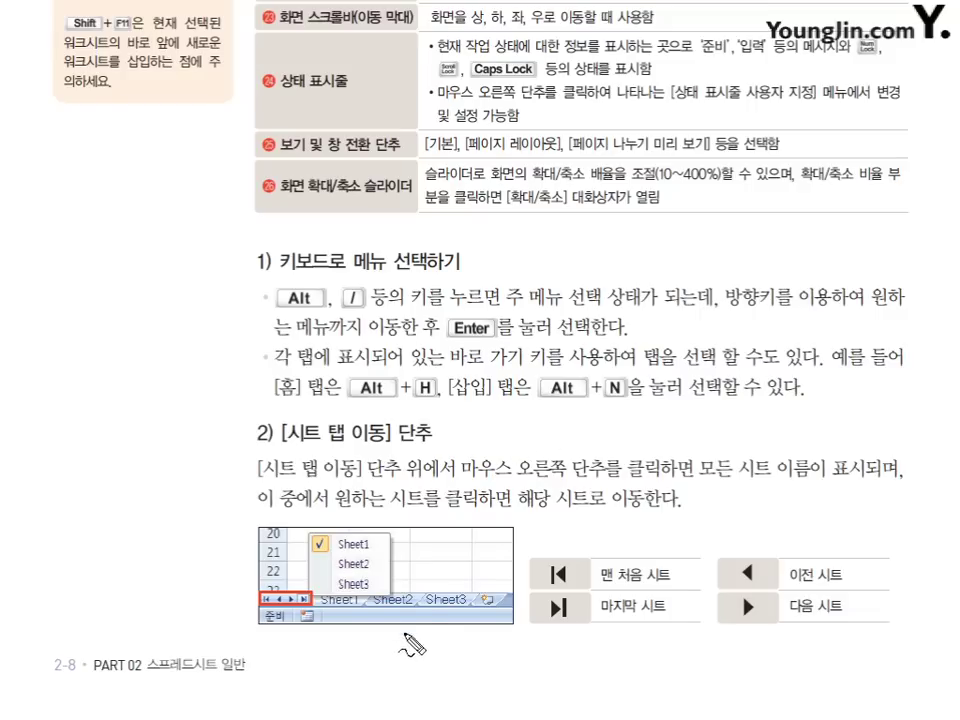
In the textbook, circle the sheet tab navigation buttons and the first and last sheet symbols, underline the previous and next symbols, and clear all markings
left_click_drag(303, 592, 298, 598)
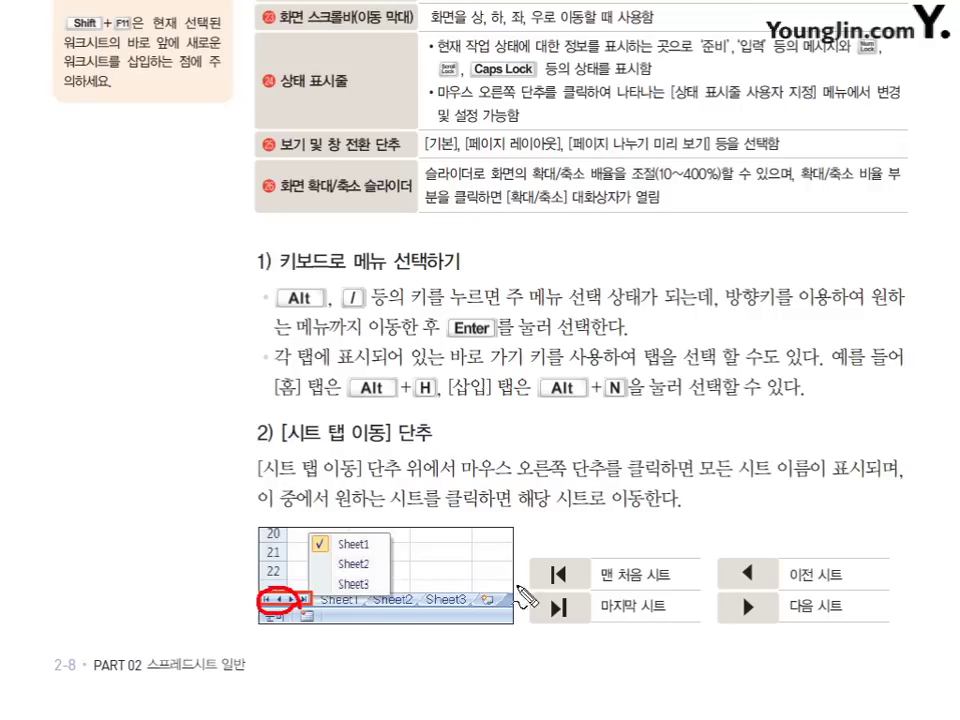
mouse_move(562, 560)
left_mouse_down()
mouse_move(548, 564)
mouse_move(556, 608)
mouse_move(563, 594)
left_mouse_up()
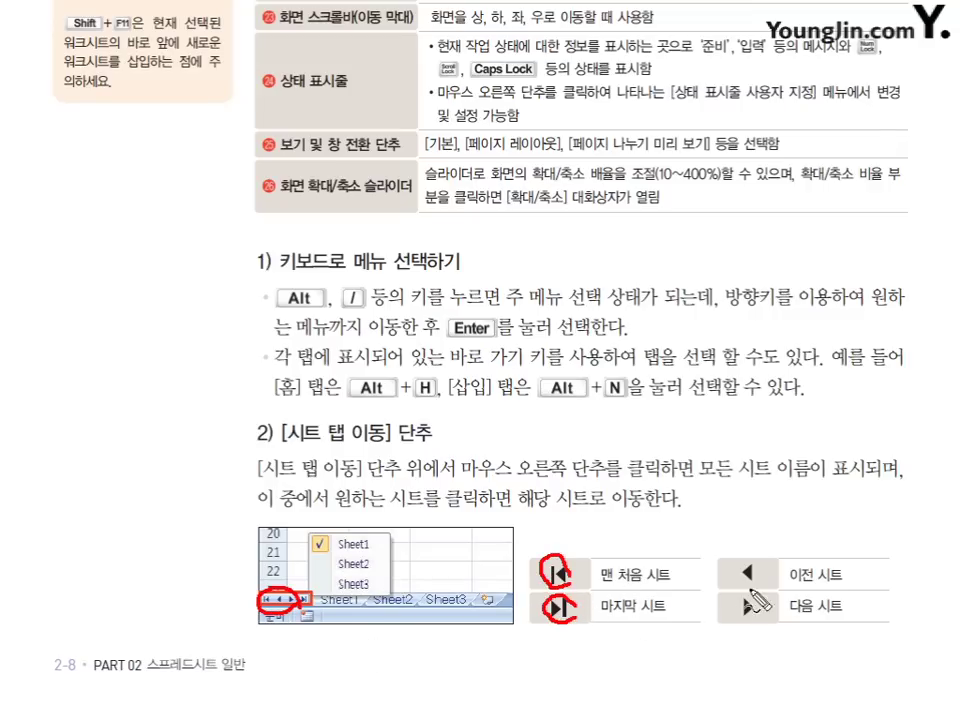
left_click_drag(744, 579, 769, 576)
left_click_drag(743, 633, 753, 615)
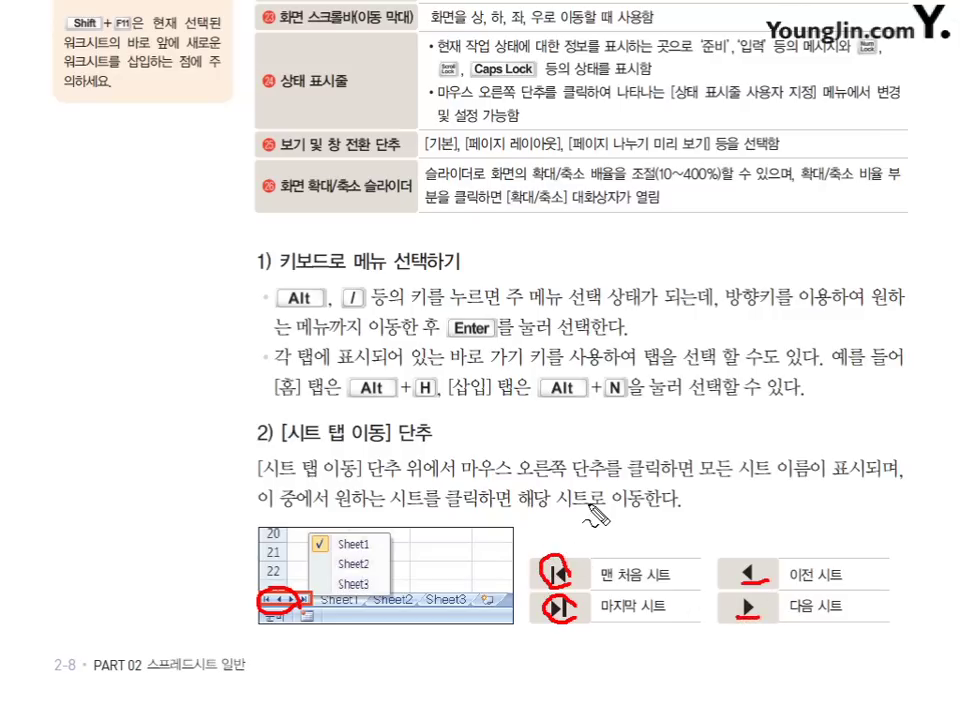
key("Escape")
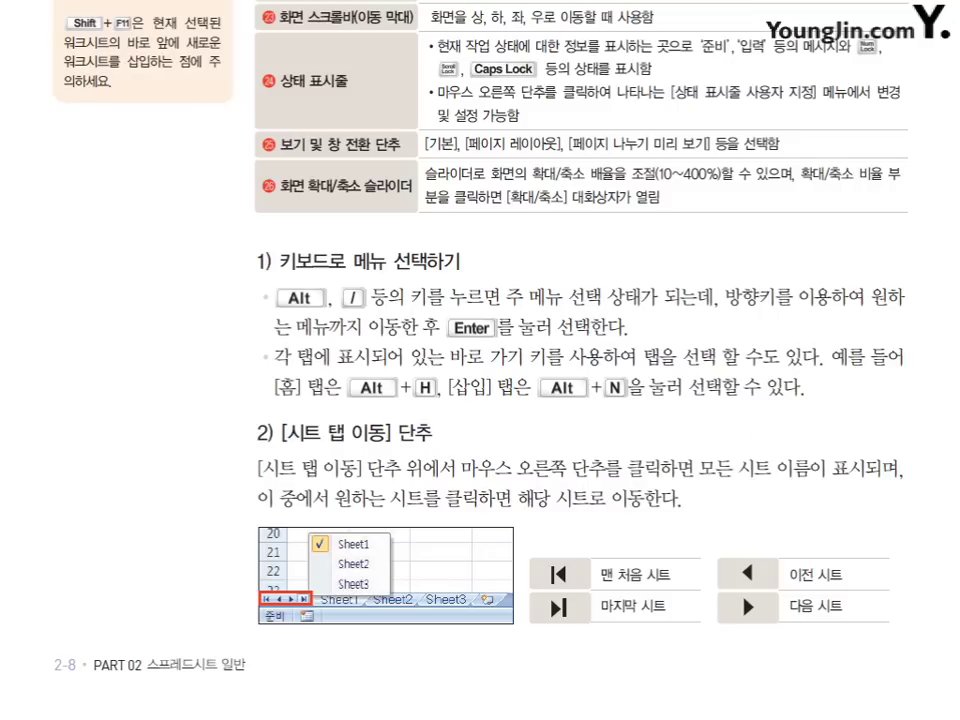
scroll(480, 360, "down", 5)
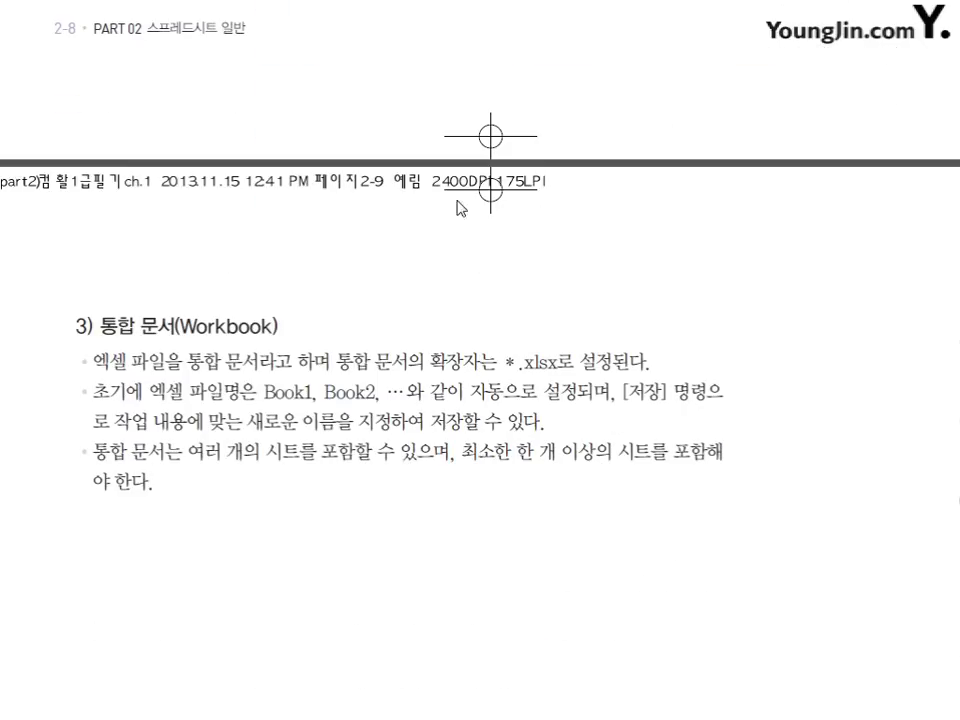